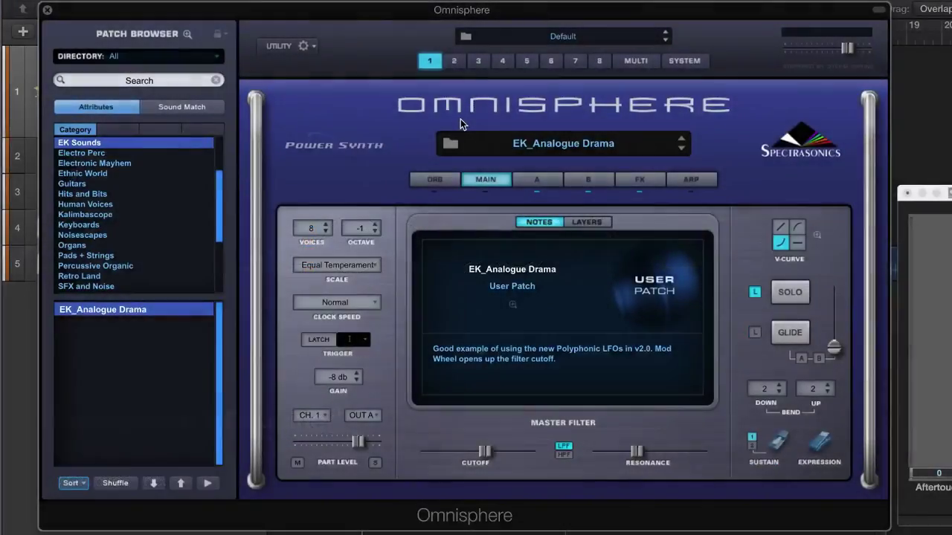
Expand the Patch Browser to full window, show All categories, and open Edit Tags for EK_Analogue Drama.
{"action": "left_click", "coordinate": [562, 144]}
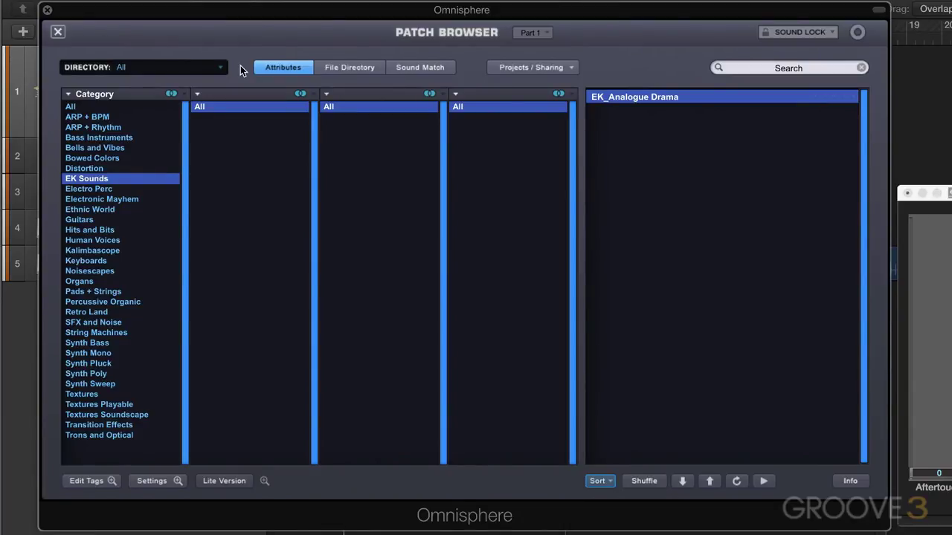
{"action": "left_click", "coordinate": [80, 108]}
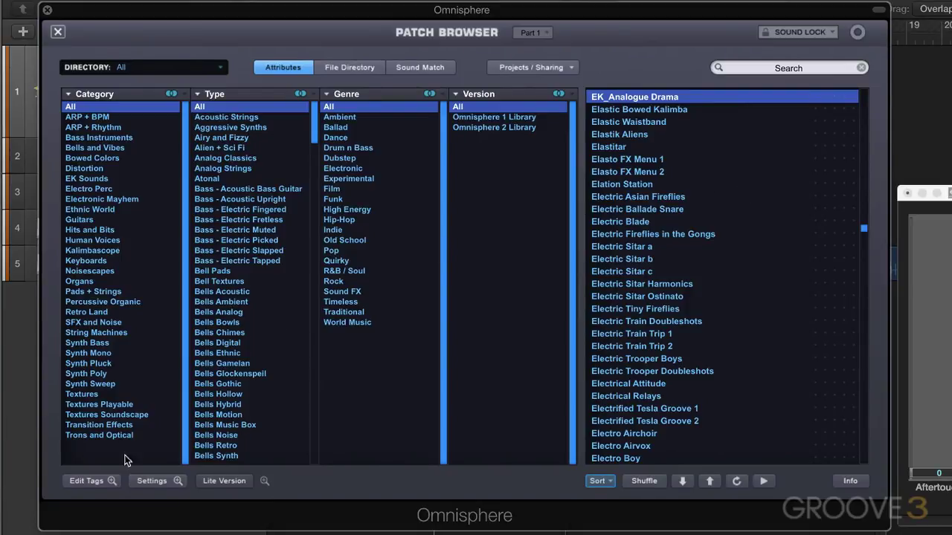
{"action": "left_click", "coordinate": [89, 481]}
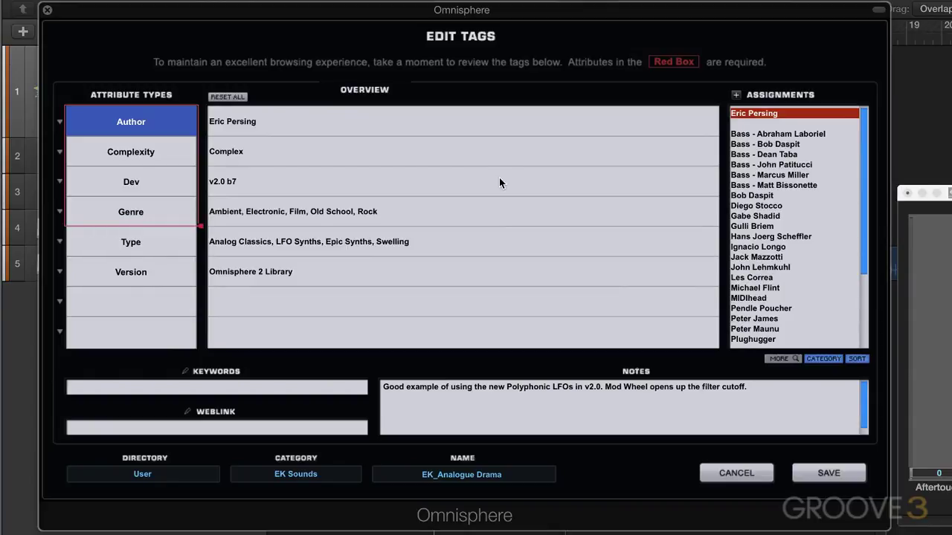
Reset all tag values to empty and shrink the red required box so the Type and Version rows drop out.
{"action": "left_click", "coordinate": [236, 99]}
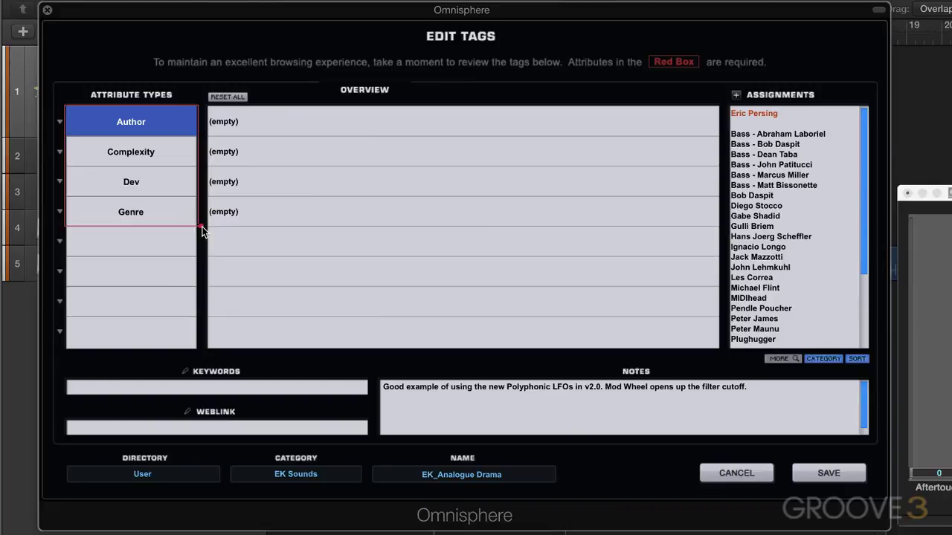
{"action": "left_click_drag", "start_coordinate": [199, 226], "coordinate": [200, 107]}
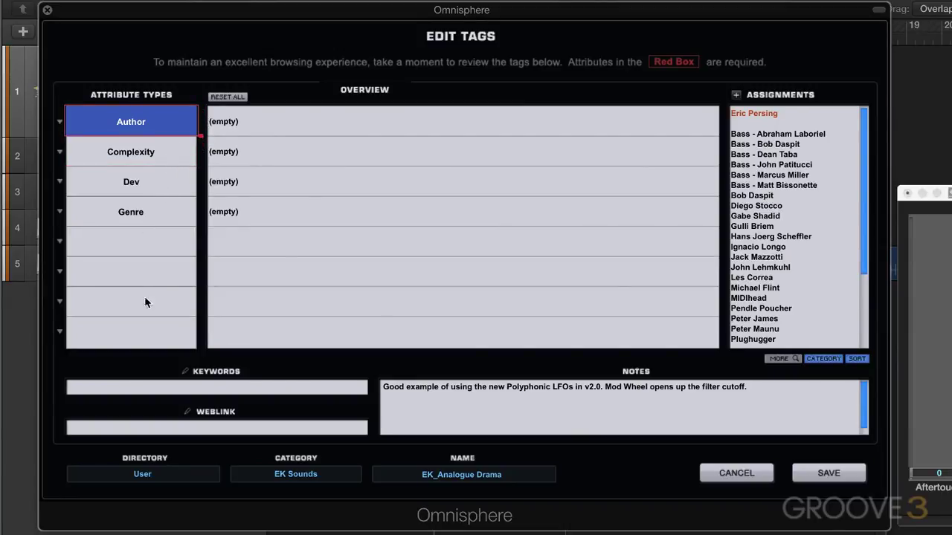
{"action": "left_click_drag", "start_coordinate": [199, 138], "coordinate": [201, 106]}
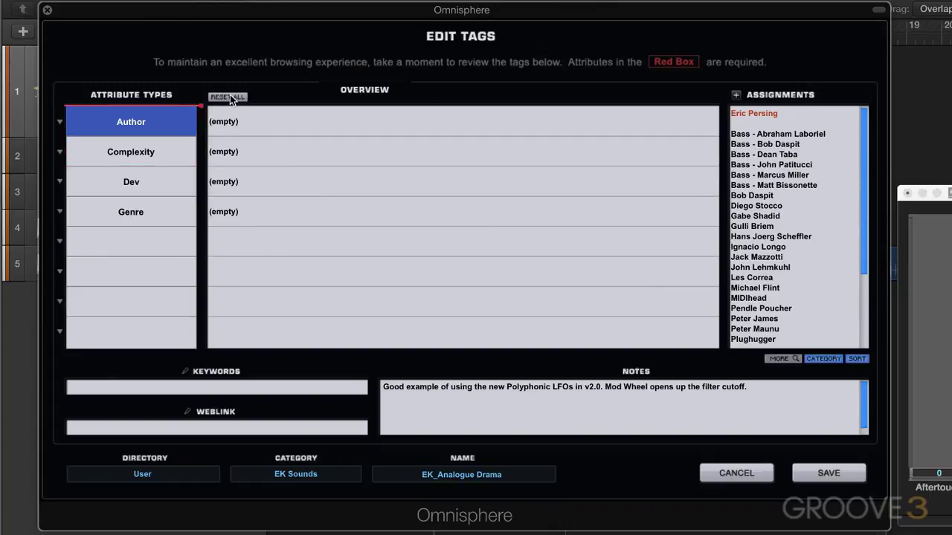
Clear every attribute row and set the first row's attribute type to Author.
{"action": "left_click", "coordinate": [228, 98]}
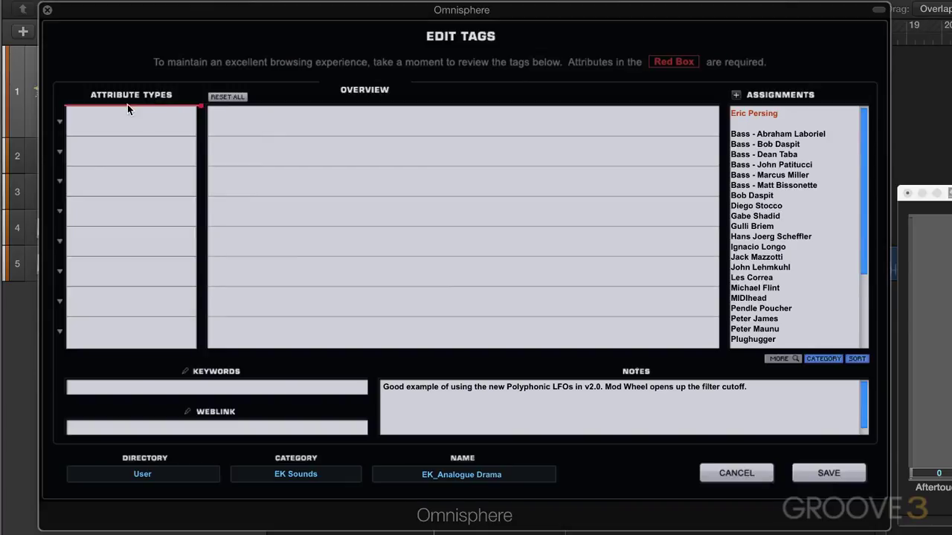
{"action": "left_click", "coordinate": [60, 123]}
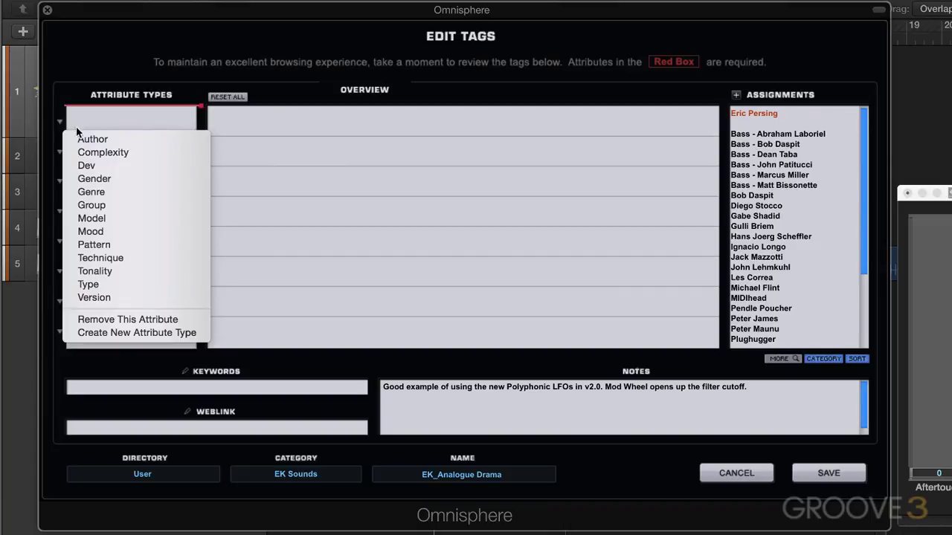
{"action": "left_click", "coordinate": [93, 139]}
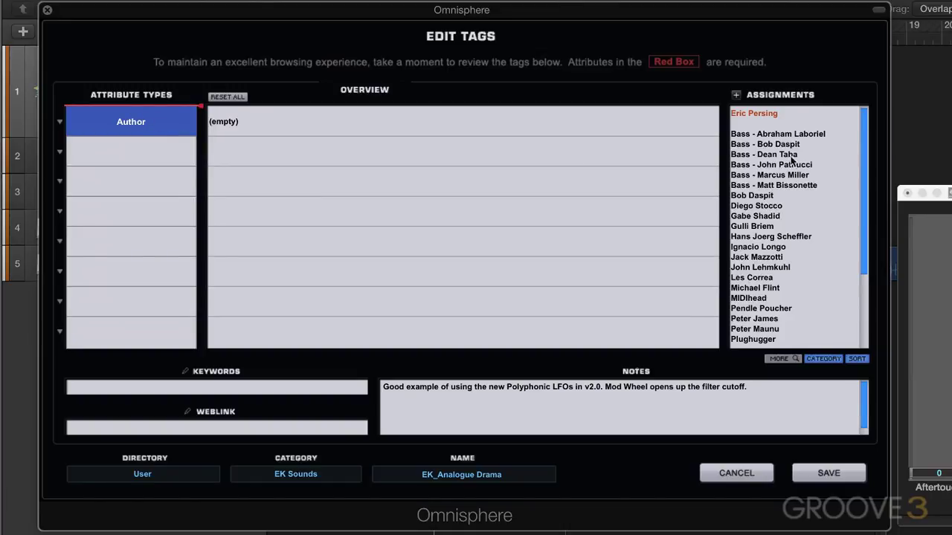
{"action": "scroll", "coordinate": [781, 281], "scroll_direction": "down", "scroll_amount": 1}
{"action": "scroll", "coordinate": [780, 277], "scroll_direction": "down", "scroll_amount": 5}
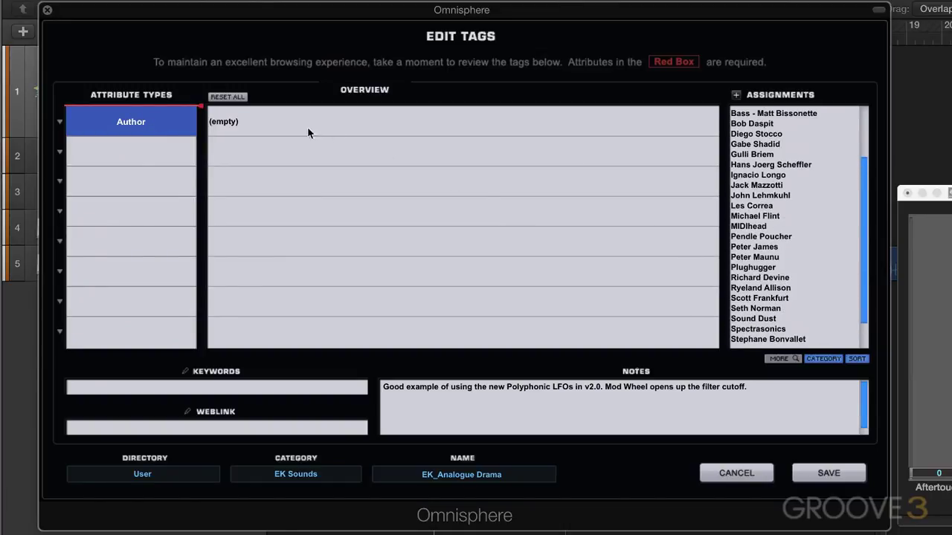
{"action": "scroll", "coordinate": [781, 185], "scroll_direction": "down", "scroll_amount": 2}
{"action": "scroll", "coordinate": [783, 186], "scroll_direction": "up", "scroll_amount": 8}
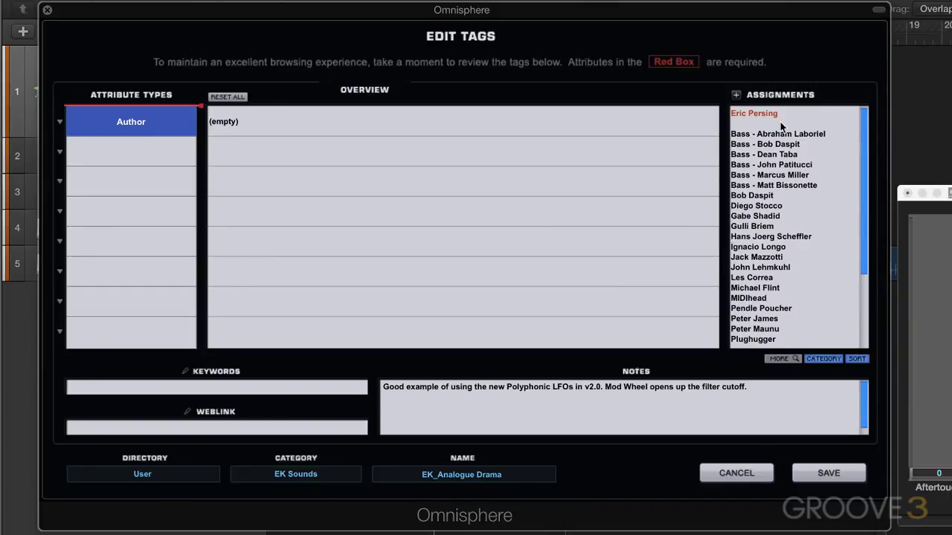
Create a new author named 'EK' for the patch.
{"action": "left_click", "coordinate": [737, 97]}
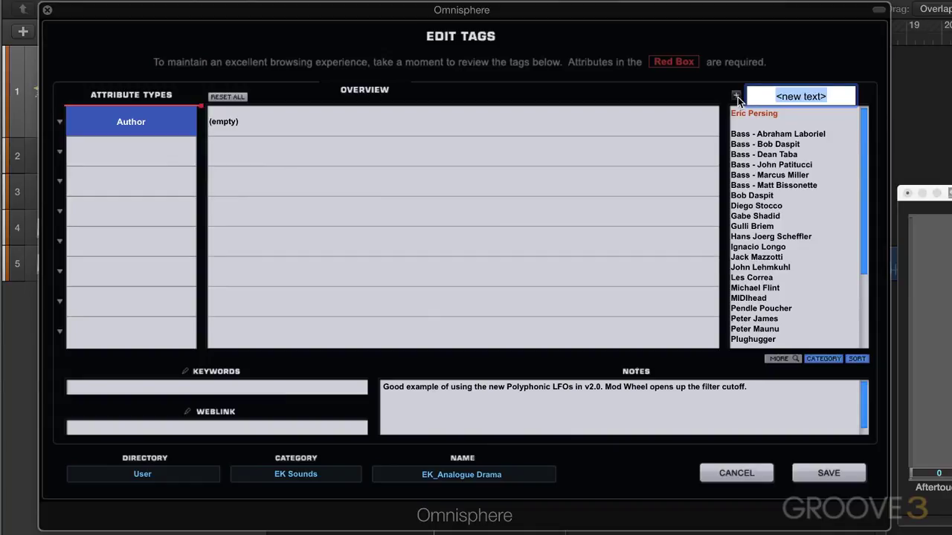
{"action": "type", "text": "EK"}
{"action": "key", "text": "Return"}
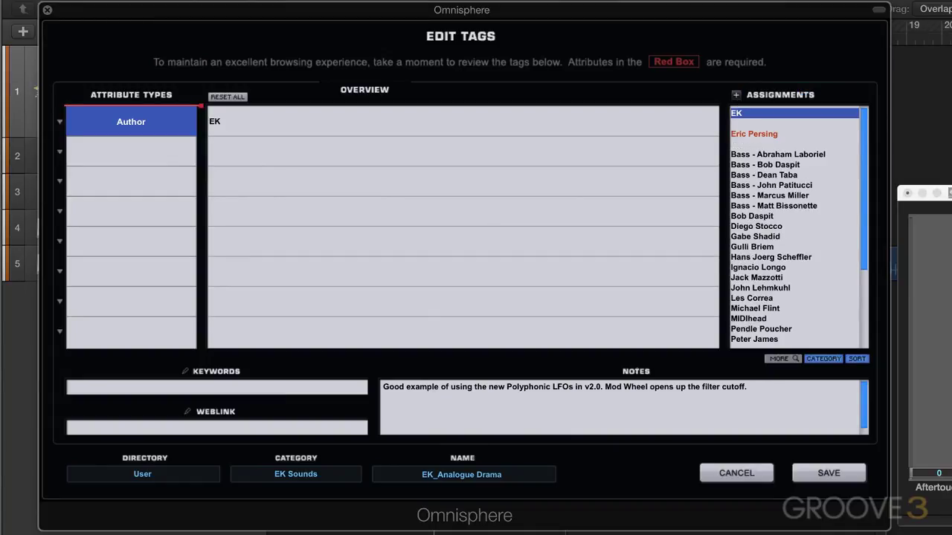
Assign one existing author from the list as second author, removing two extra picks.
{"action": "left_click", "coordinate": [752, 136]}
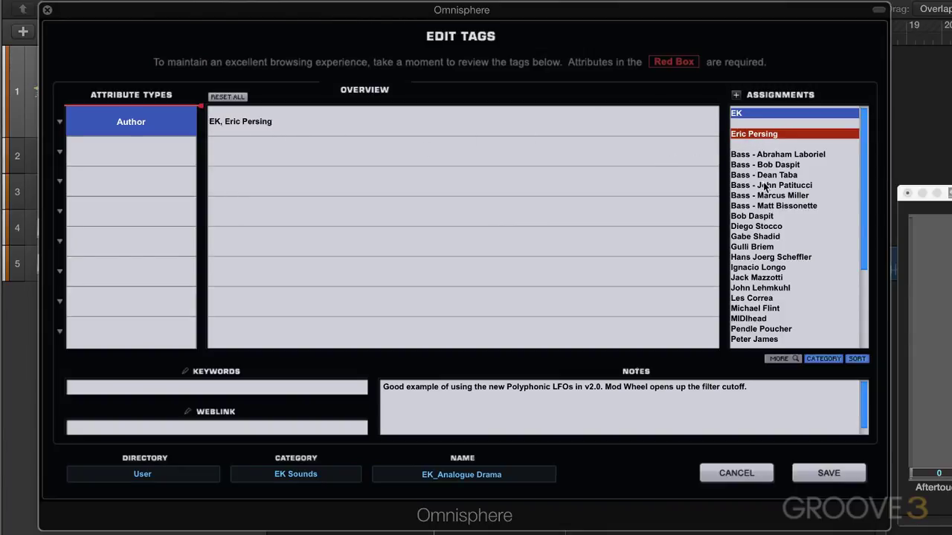
{"action": "left_click", "coordinate": [760, 258]}
{"action": "left_click", "coordinate": [766, 298]}
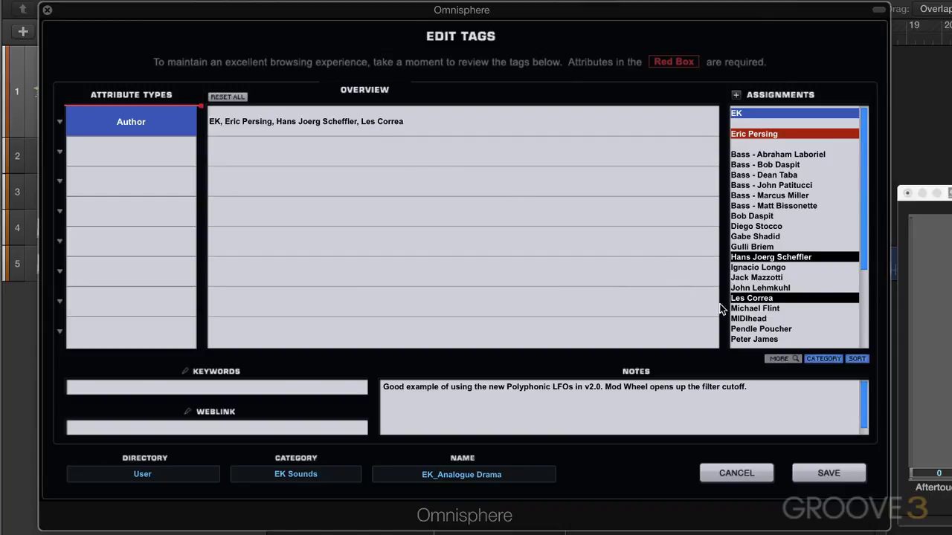
{"action": "left_click", "coordinate": [755, 301]}
{"action": "left_click", "coordinate": [763, 259]}
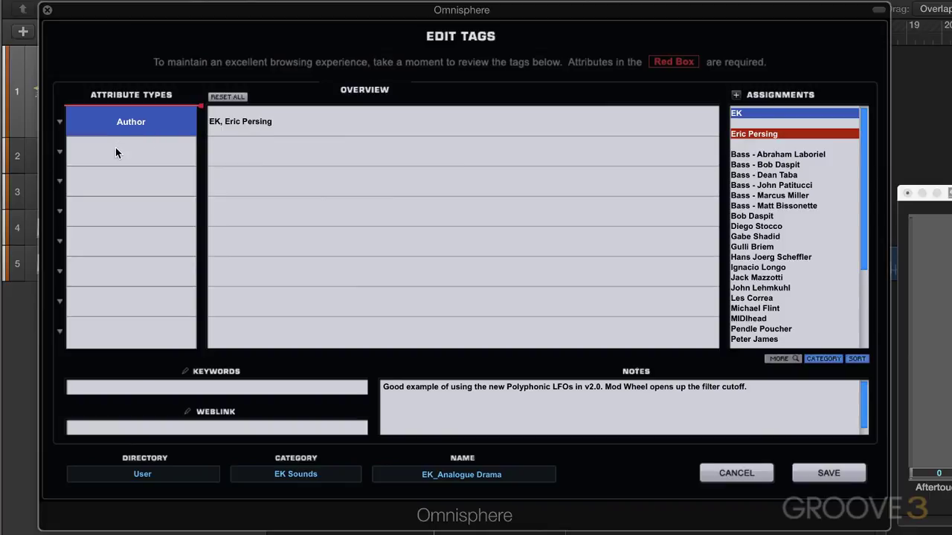
Add Complexity as the second attribute, set to Level 2 - Medium.
{"action": "left_click", "coordinate": [59, 153]}
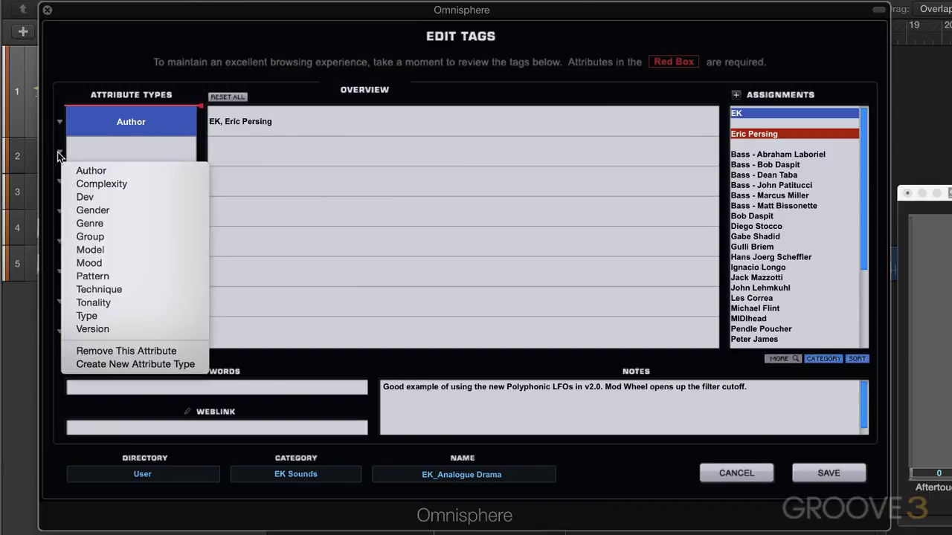
{"action": "left_click", "coordinate": [80, 186]}
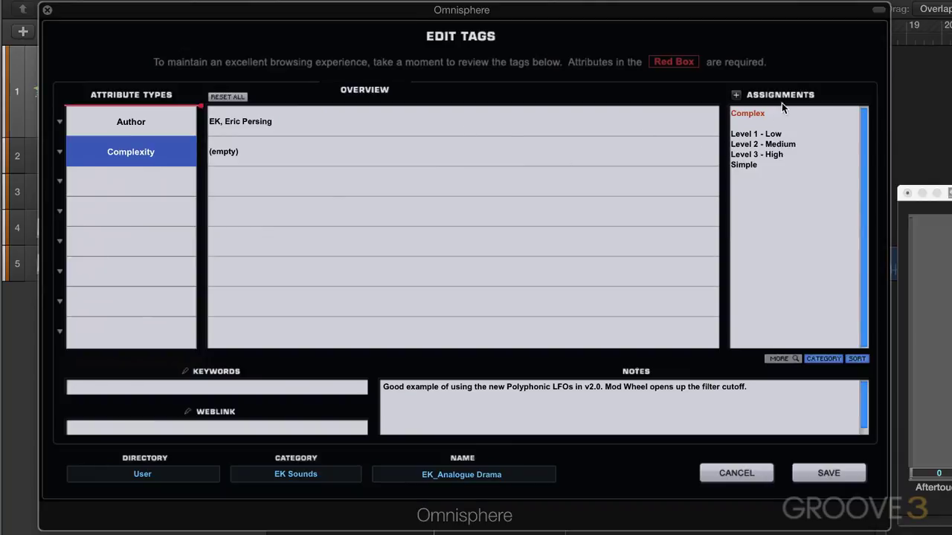
{"action": "left_click", "coordinate": [747, 145]}
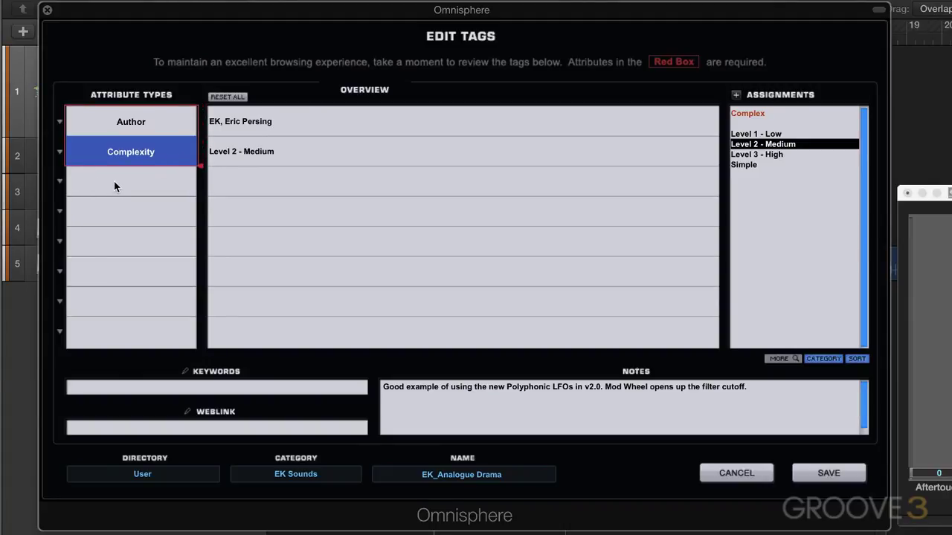
{"action": "left_click", "coordinate": [58, 183]}
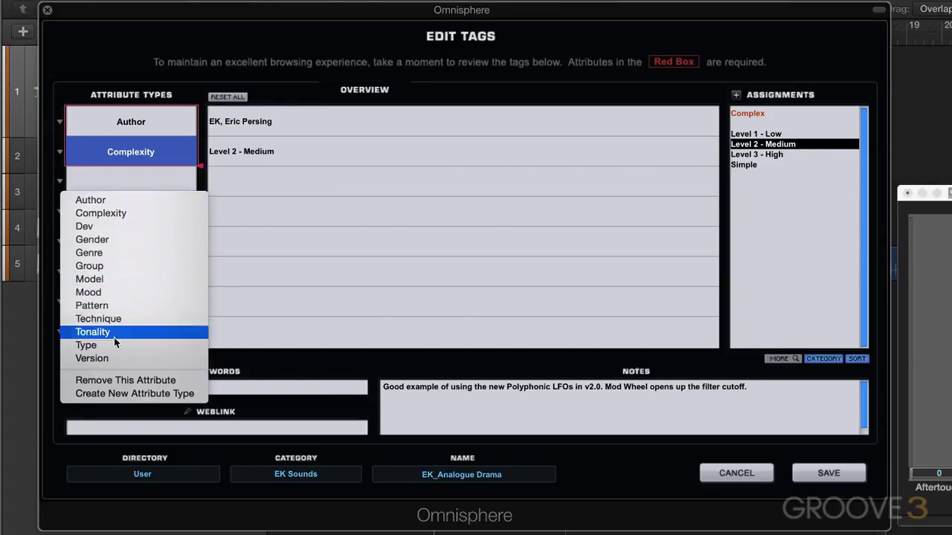
Create a new custom attribute type named 'Vibe'.
{"action": "left_click", "coordinate": [146, 397]}
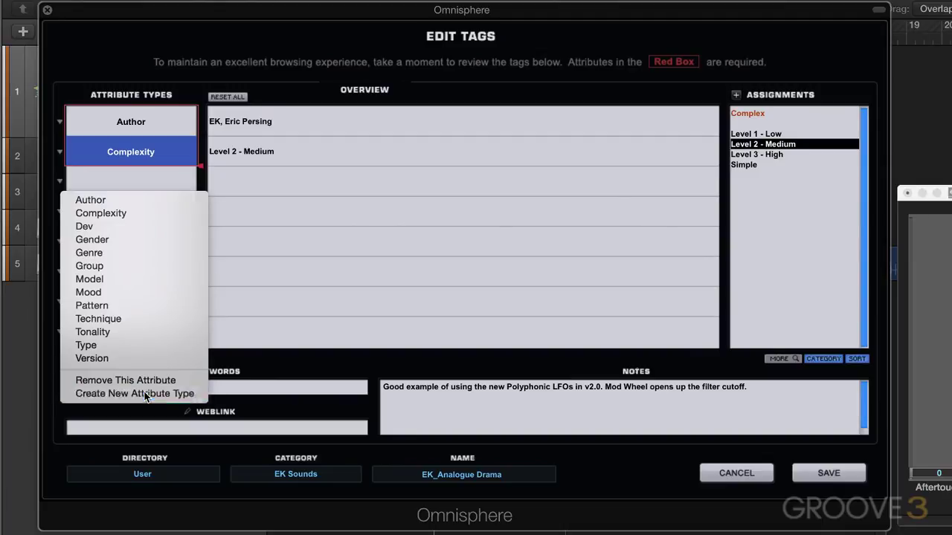
{"action": "type", "text": "Vibe"}
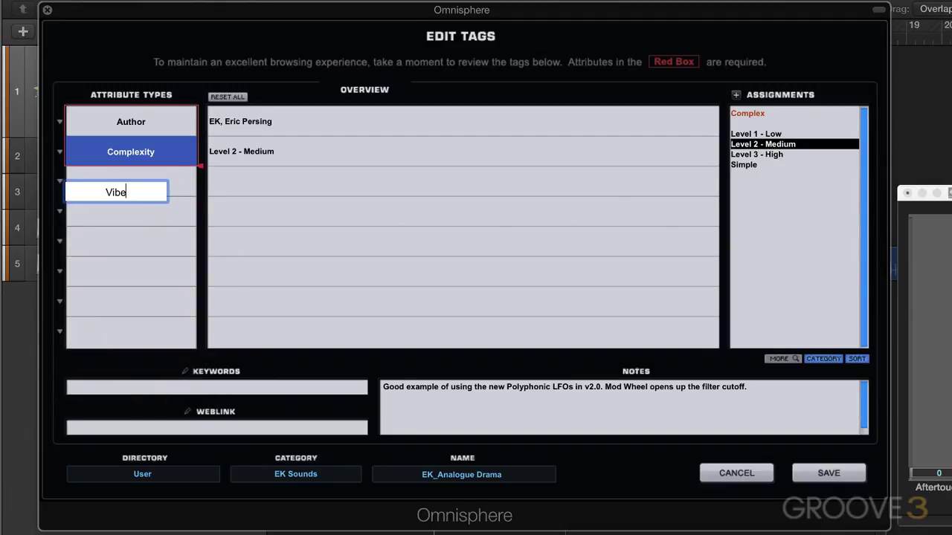
{"action": "key", "text": "Return"}
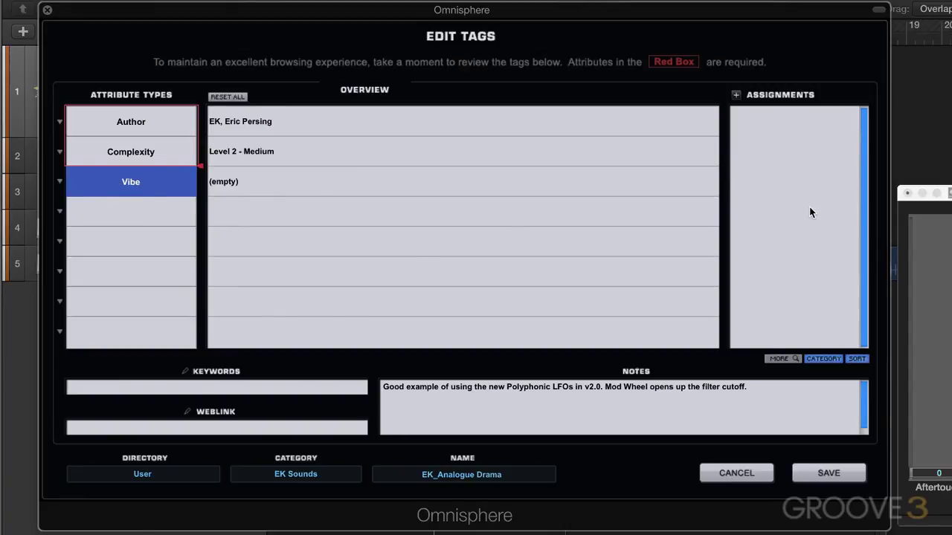
Remove the Vibe row, then add Vibe again as the third attribute.
{"action": "left_click", "coordinate": [59, 183]}
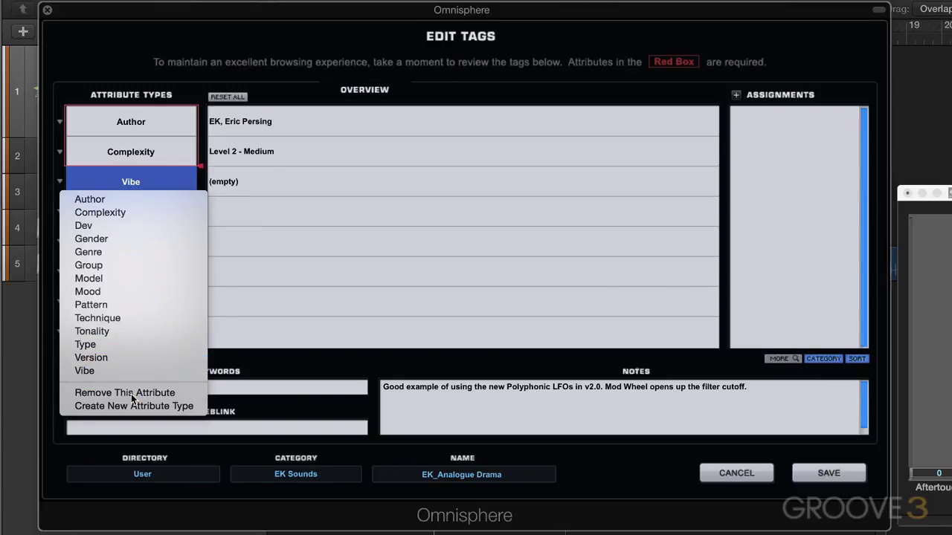
{"action": "left_click", "coordinate": [132, 393]}
{"action": "left_click", "coordinate": [60, 181]}
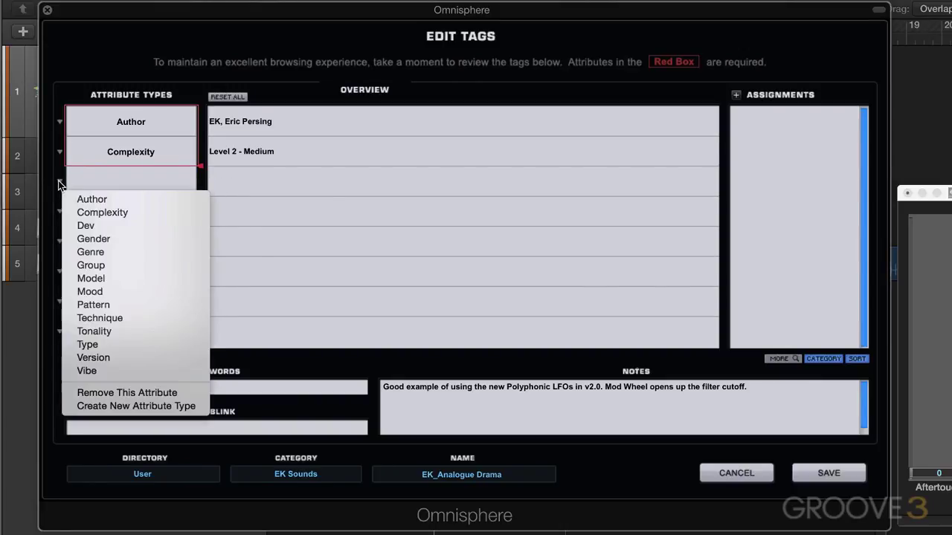
{"action": "left_click", "coordinate": [107, 375]}
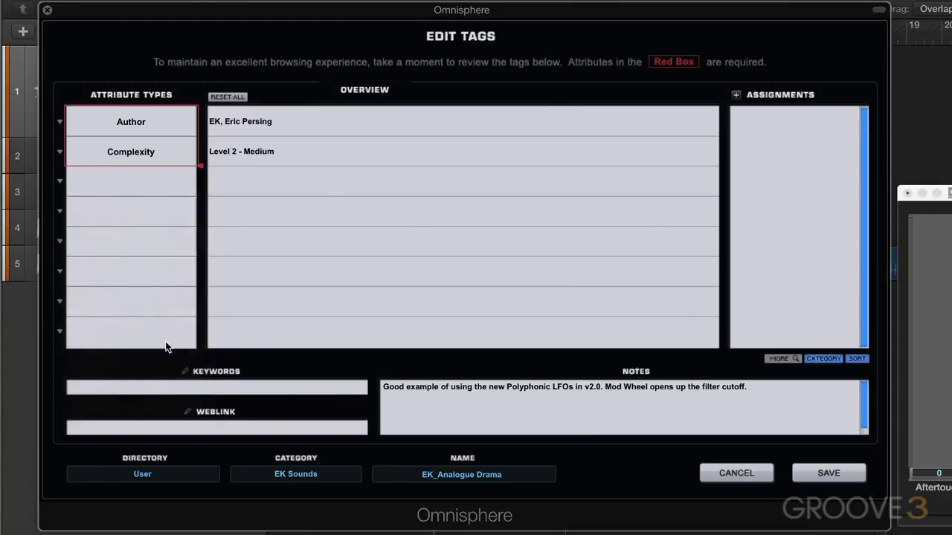
Create the Vibe tags 'Funny', 'crushed lead feel' and 'distorted fun'.
{"action": "left_click", "coordinate": [736, 95]}
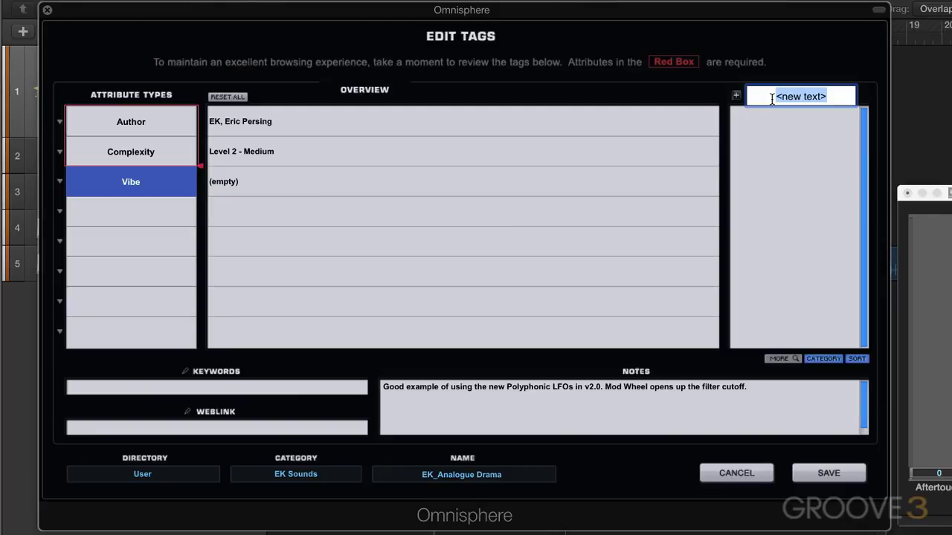
{"action": "type", "text": "Funny"}
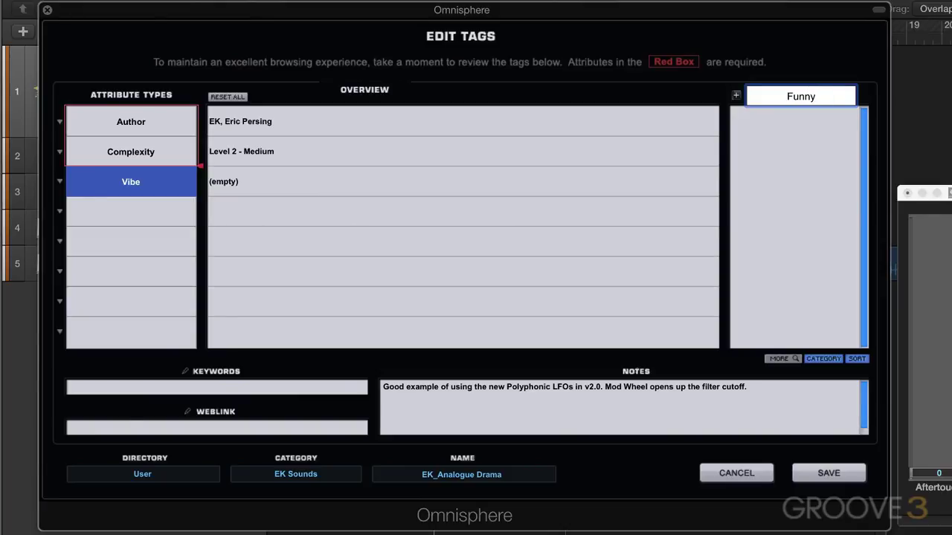
{"action": "key", "text": "Return"}
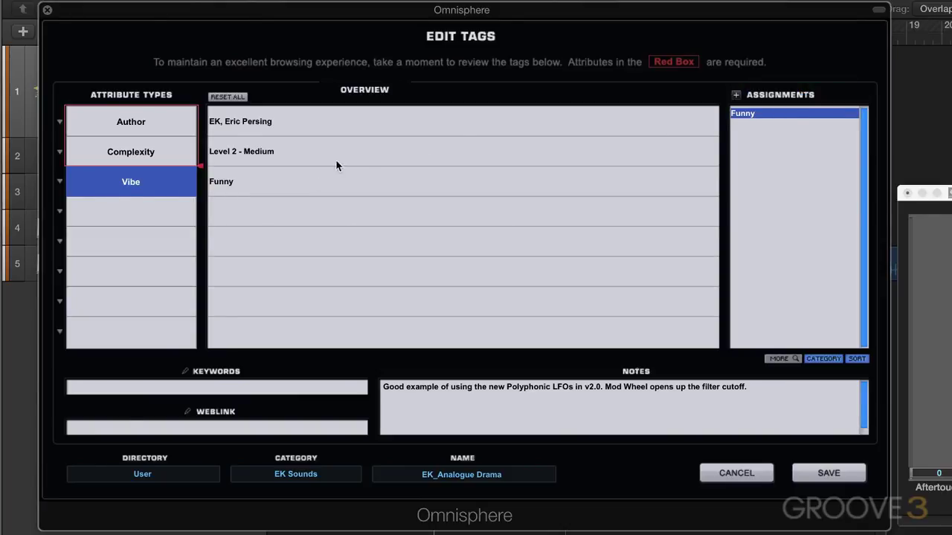
{"action": "left_click", "coordinate": [736, 94]}
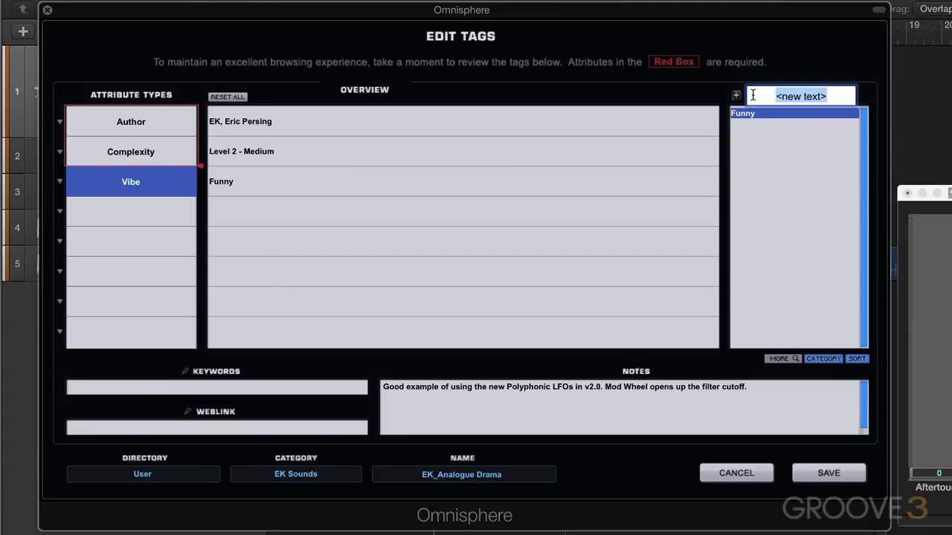
{"action": "type", "text": "crushed "}
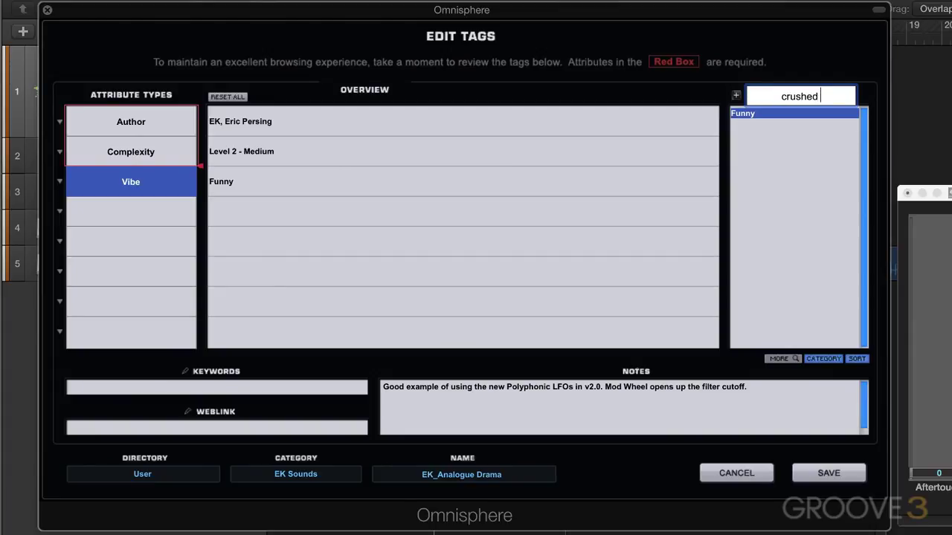
{"action": "type", "text": "lead feel"}
{"action": "key", "text": "Return"}
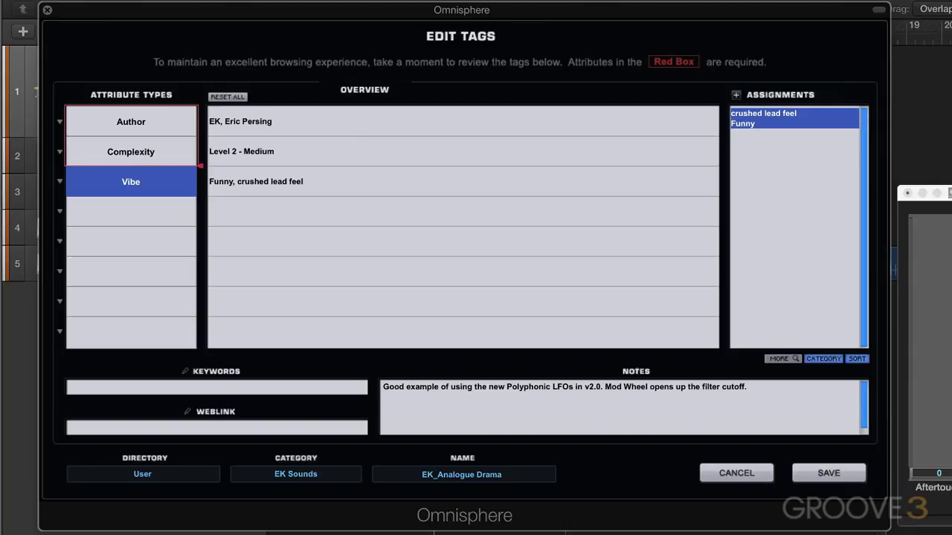
{"action": "left_click", "coordinate": [736, 94]}
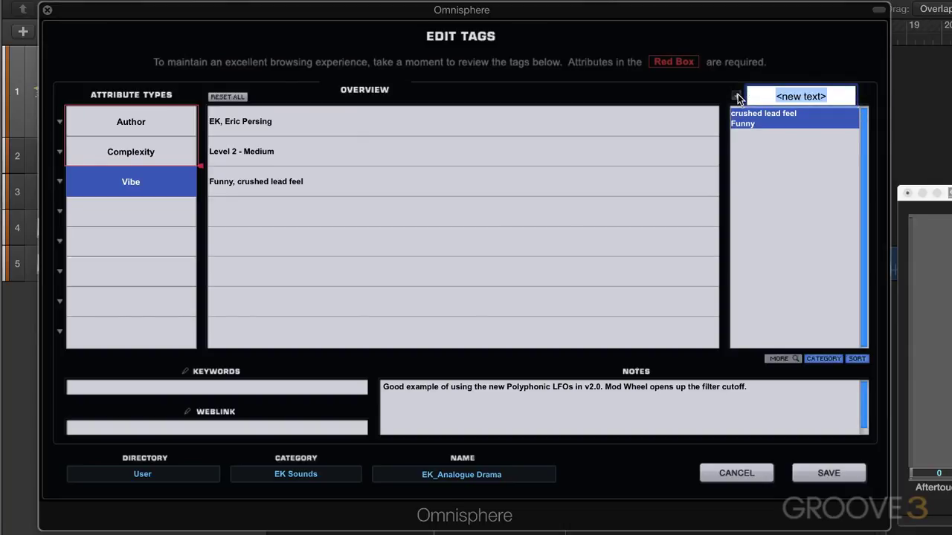
{"action": "type", "text": "dist"}
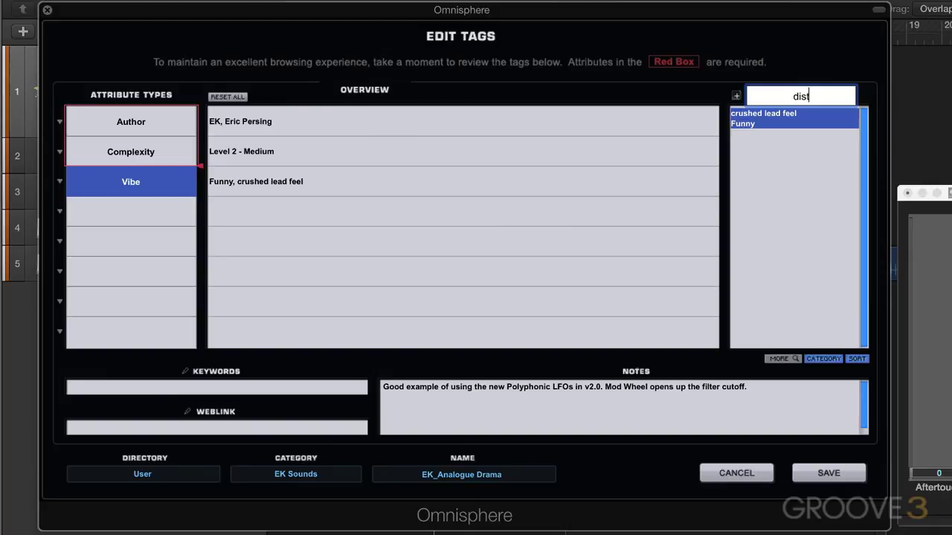
{"action": "type", "text": "orted fun"}
{"action": "key", "text": "Return"}
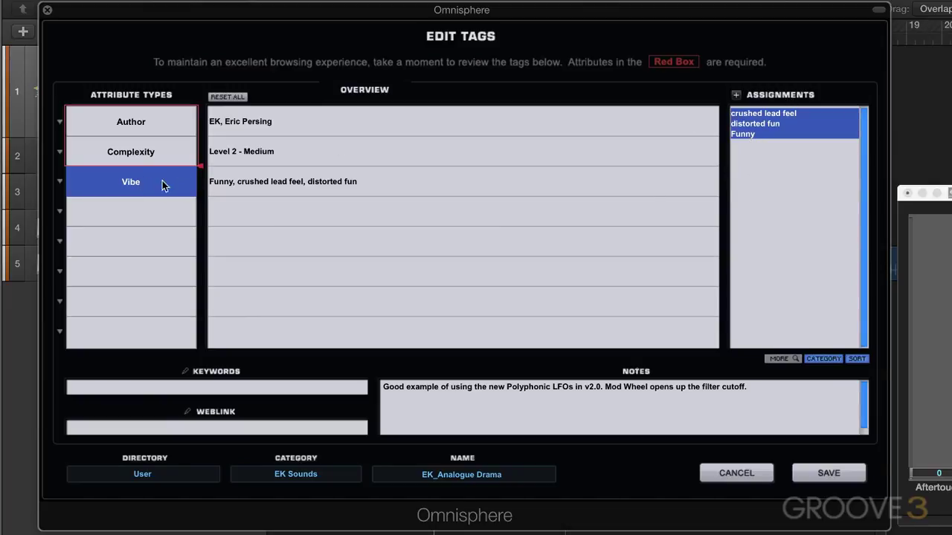
Unassign Funny, keeping distorted fun and crushed lead feel assigned to Vibe.
{"action": "left_click", "coordinate": [747, 135]}
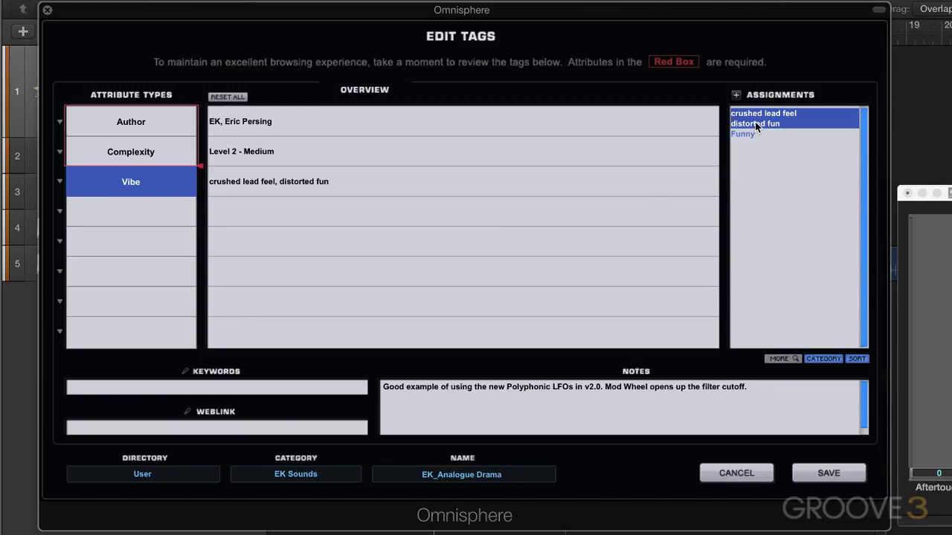
{"action": "left_click", "coordinate": [755, 123]}
{"action": "left_click", "coordinate": [755, 116]}
{"action": "left_click", "coordinate": [756, 123]}
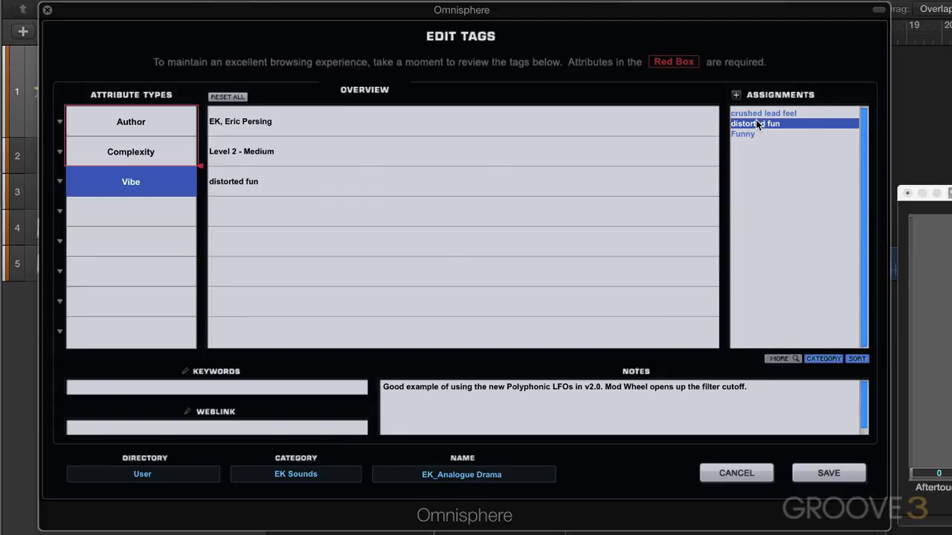
{"action": "left_click", "coordinate": [764, 112]}
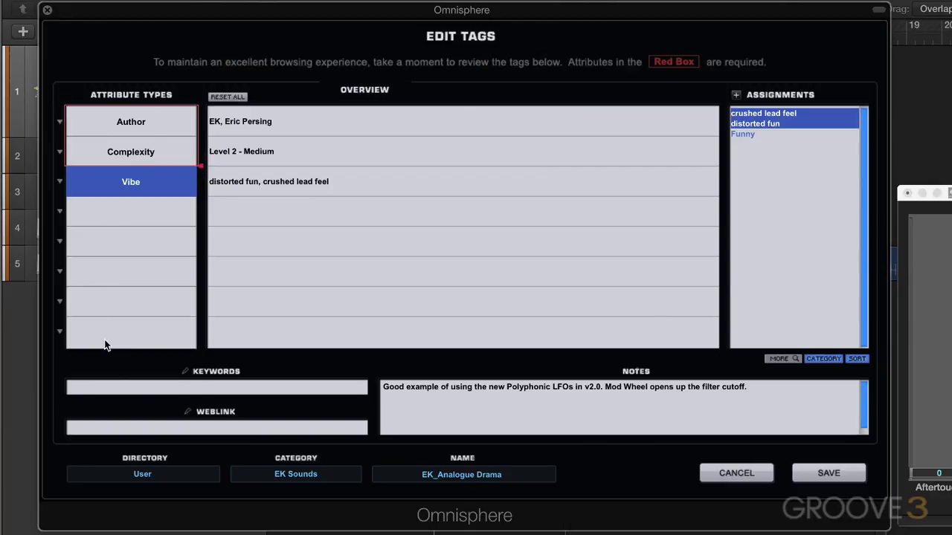
Add a Technique attribute tagged Harmonics plus the new tag 'EK Hybrid short amp envelopes'.
{"action": "left_click", "coordinate": [59, 211]}
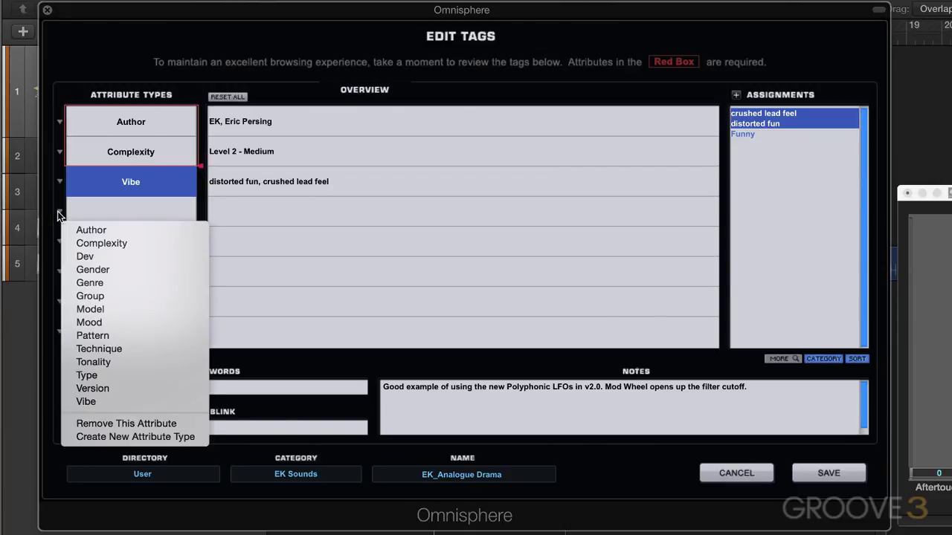
{"action": "left_click", "coordinate": [99, 348]}
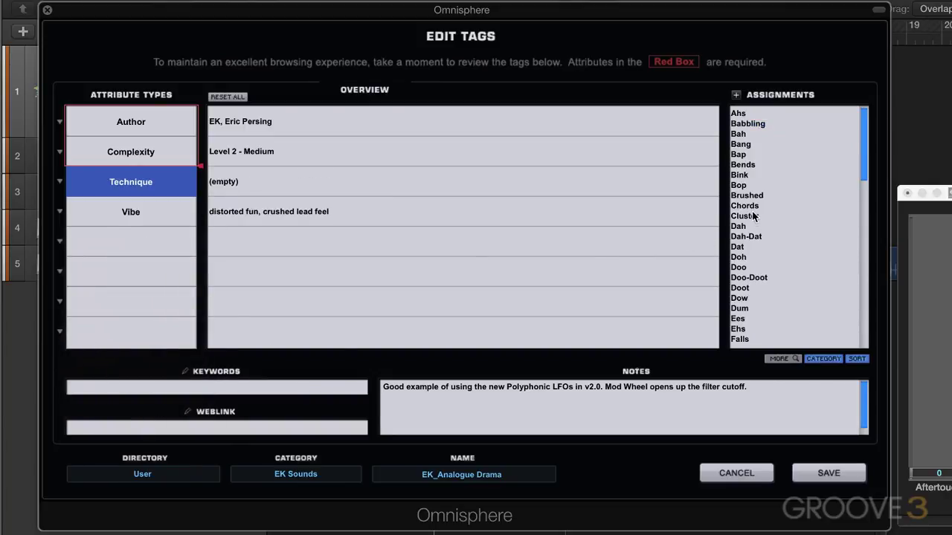
{"action": "scroll", "coordinate": [754, 219], "scroll_direction": "down", "scroll_amount": 10}
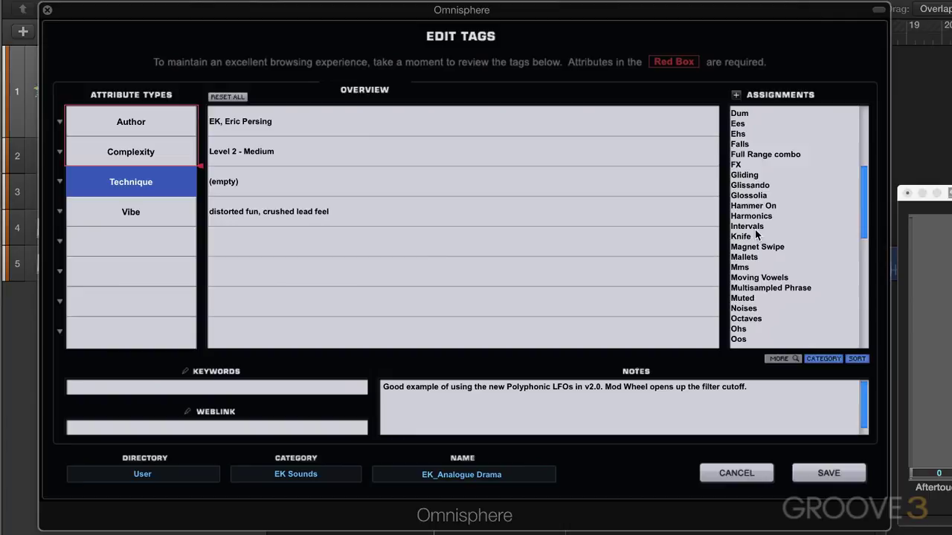
{"action": "left_click", "coordinate": [753, 216]}
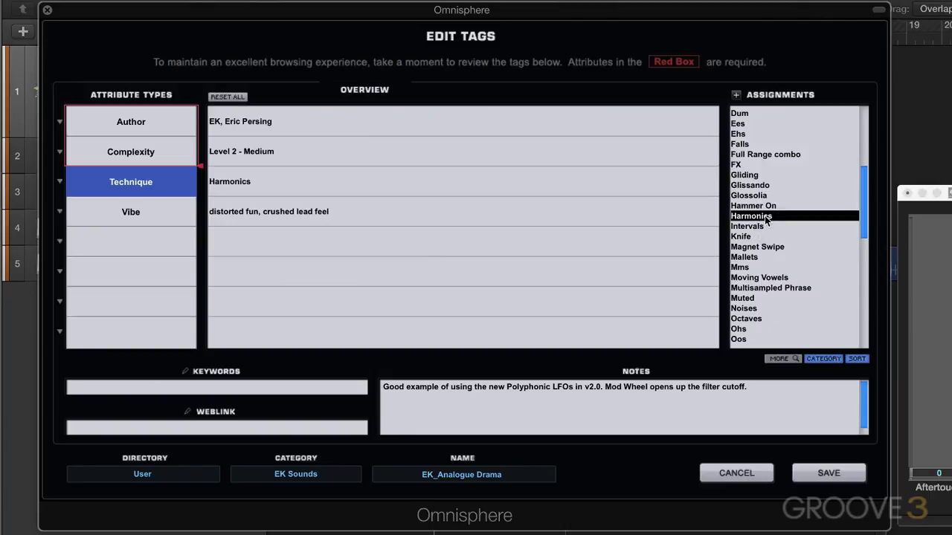
{"action": "left_click", "coordinate": [735, 95]}
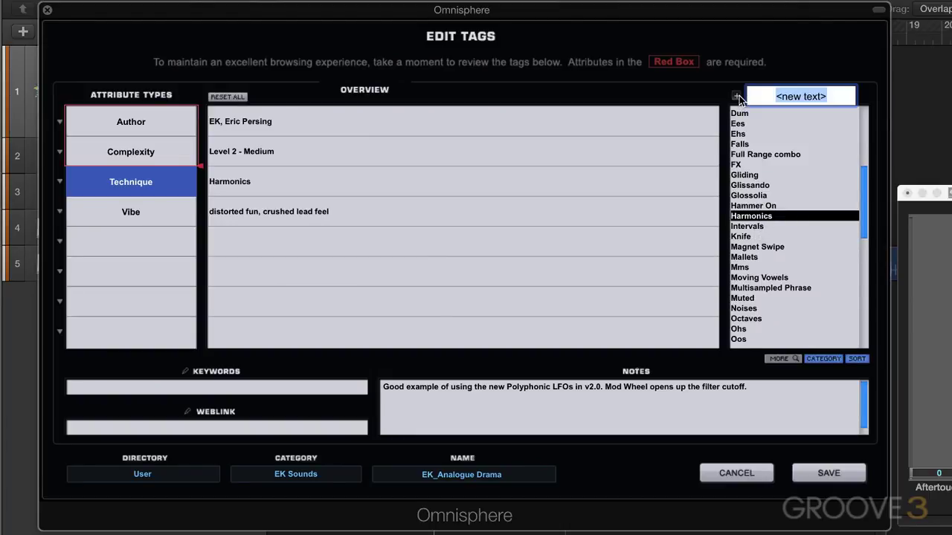
{"action": "type", "text": "EK"}
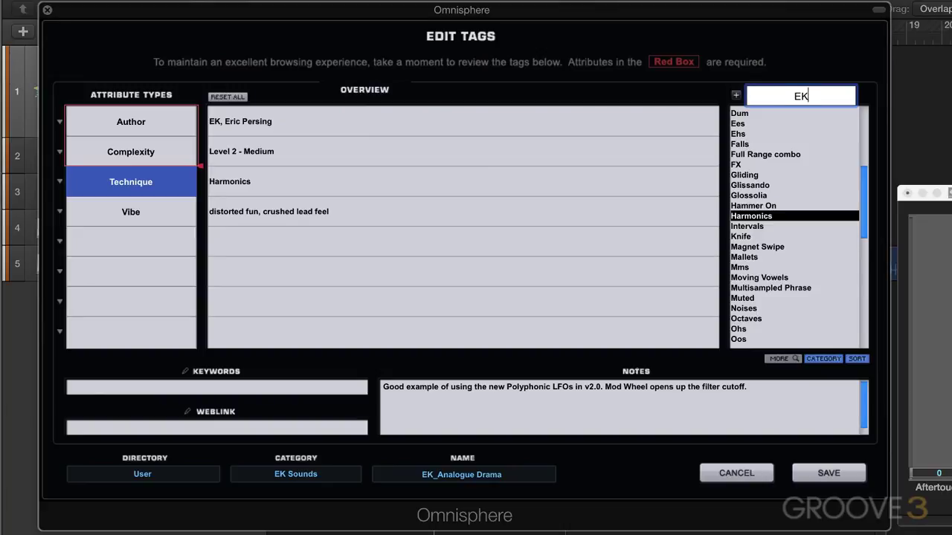
{"action": "type", "text": " Hybrid short"}
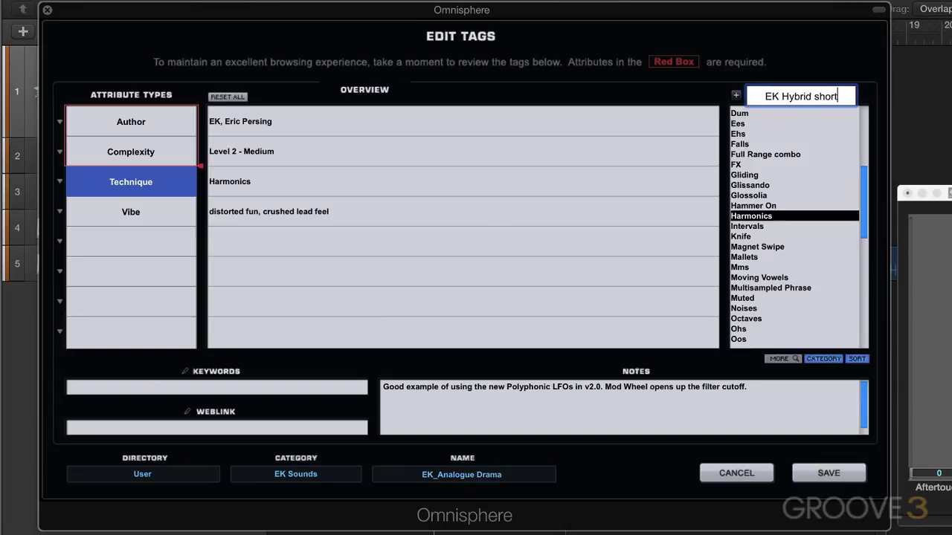
{"action": "type", "text": " amp envelopes"}
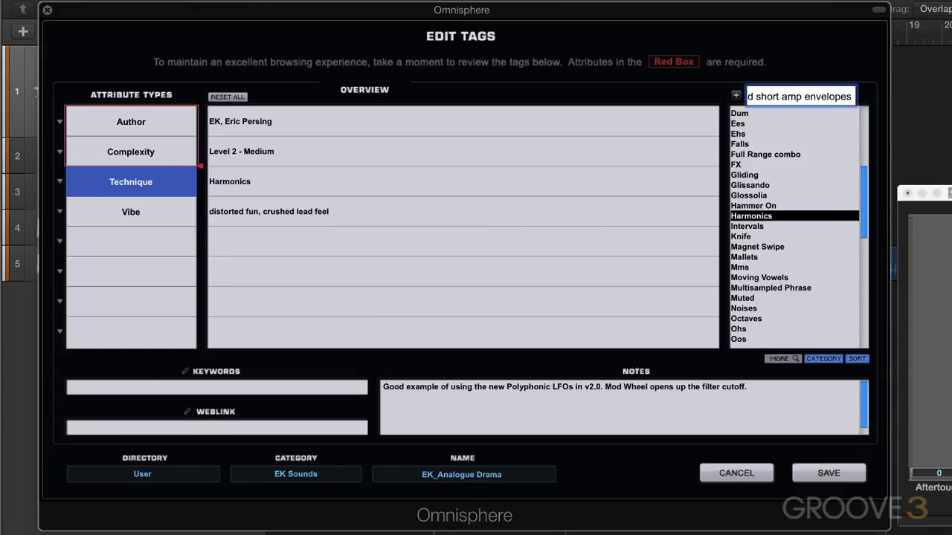
{"action": "key", "text": "Return"}
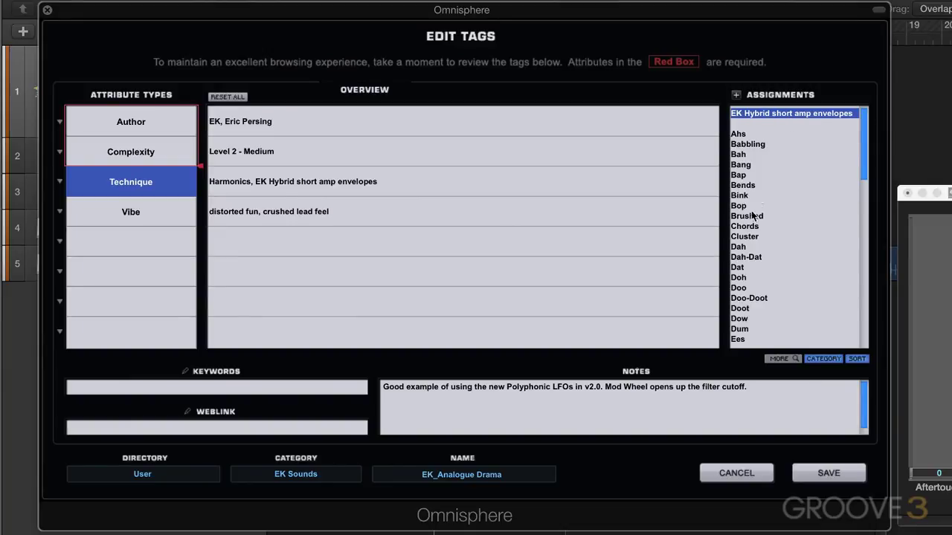
Adjust the tag list's grouping and sorting, then show the overview of all assigned tags.
{"action": "left_click", "coordinate": [780, 358]}
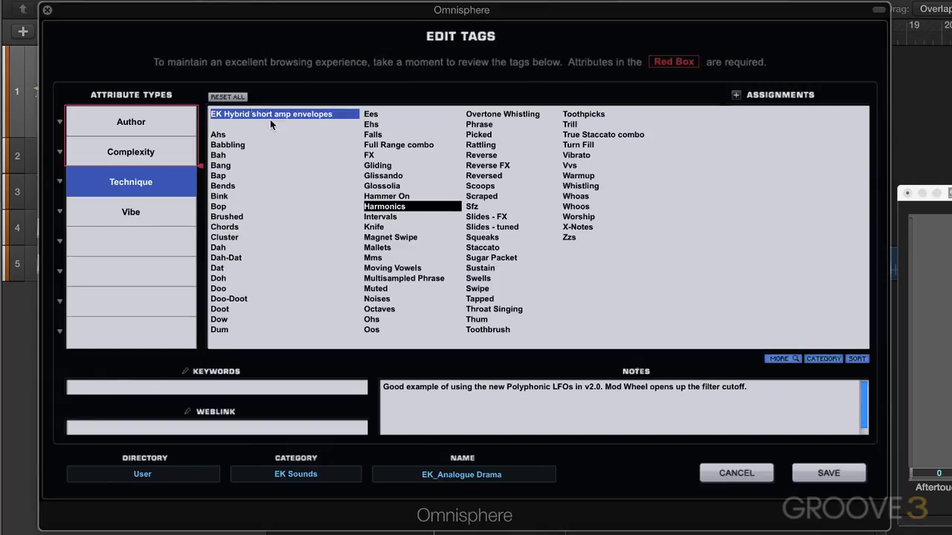
{"action": "left_click", "coordinate": [823, 359]}
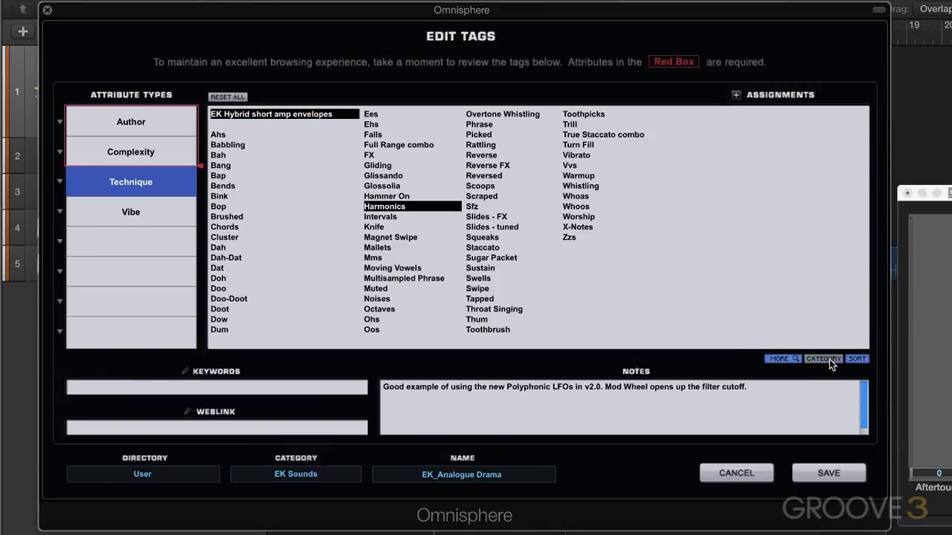
{"action": "left_click", "coordinate": [852, 358]}
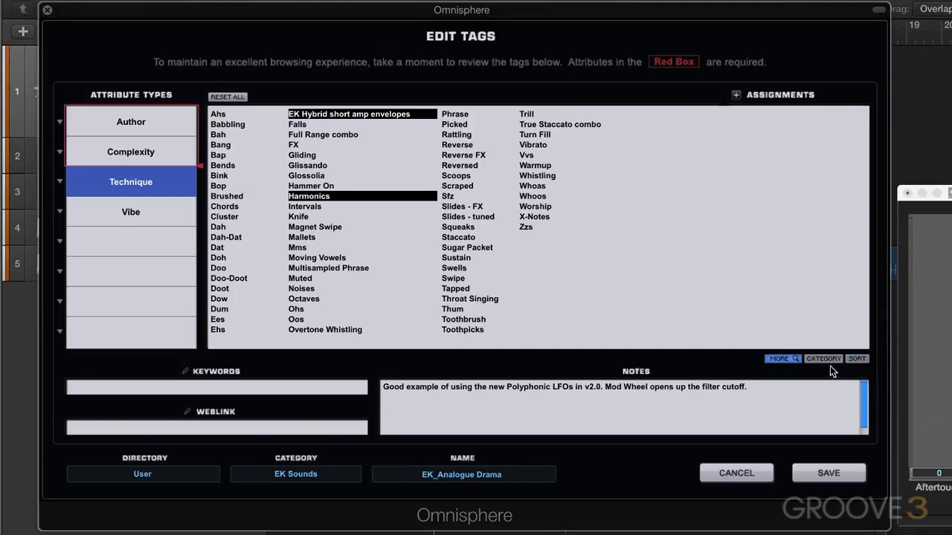
{"action": "left_click", "coordinate": [834, 360]}
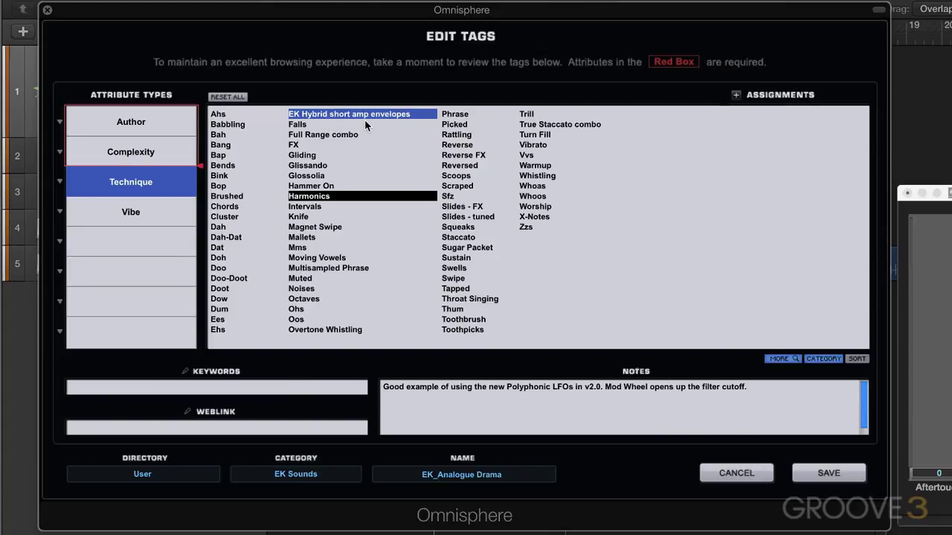
{"action": "left_click", "coordinate": [859, 359]}
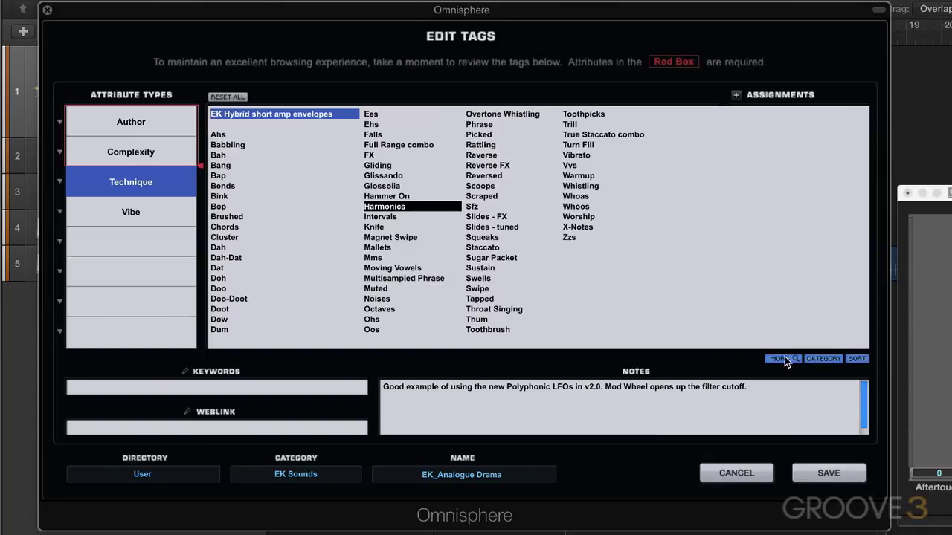
{"action": "left_click", "coordinate": [783, 358]}
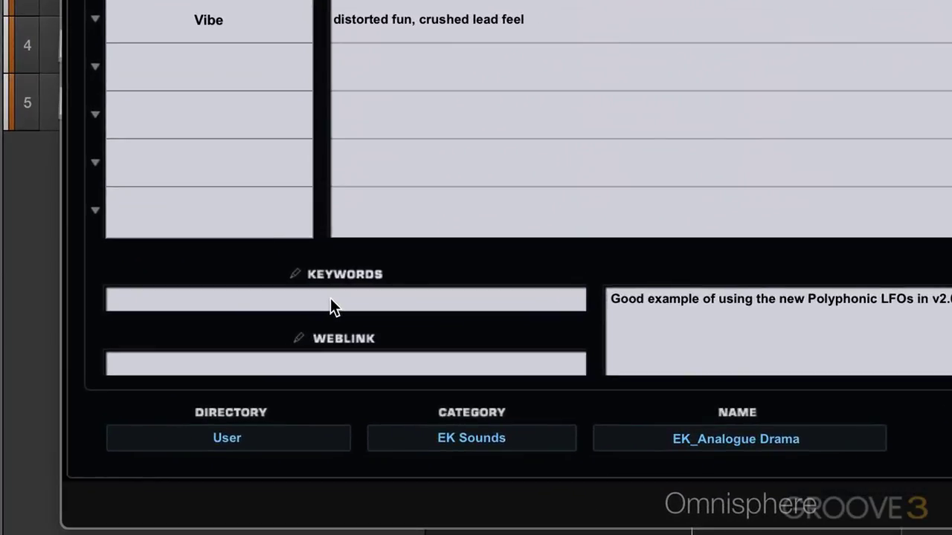
Enter the keywords 'Distorted effect', then append 'Monday' to them.
{"action": "left_click", "coordinate": [211, 386]}
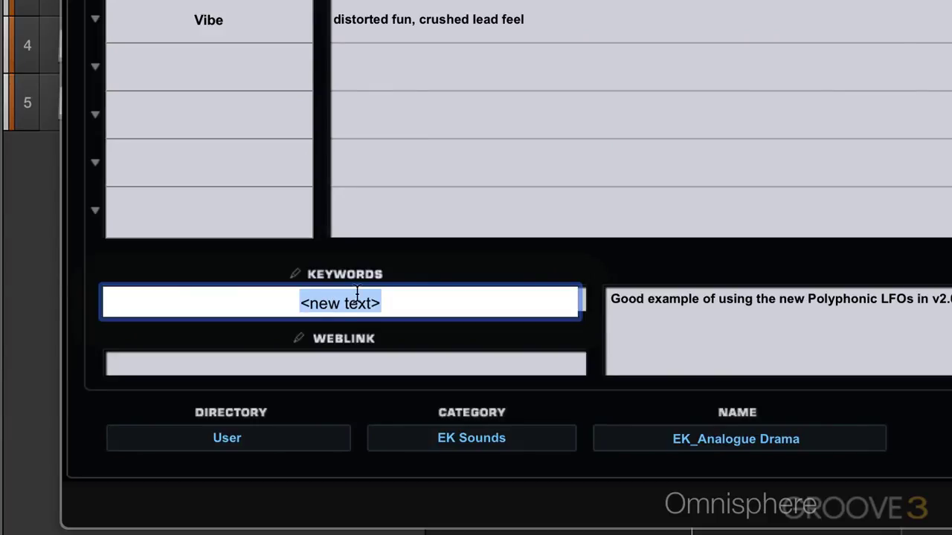
{"action": "type", "text": "Dis"}
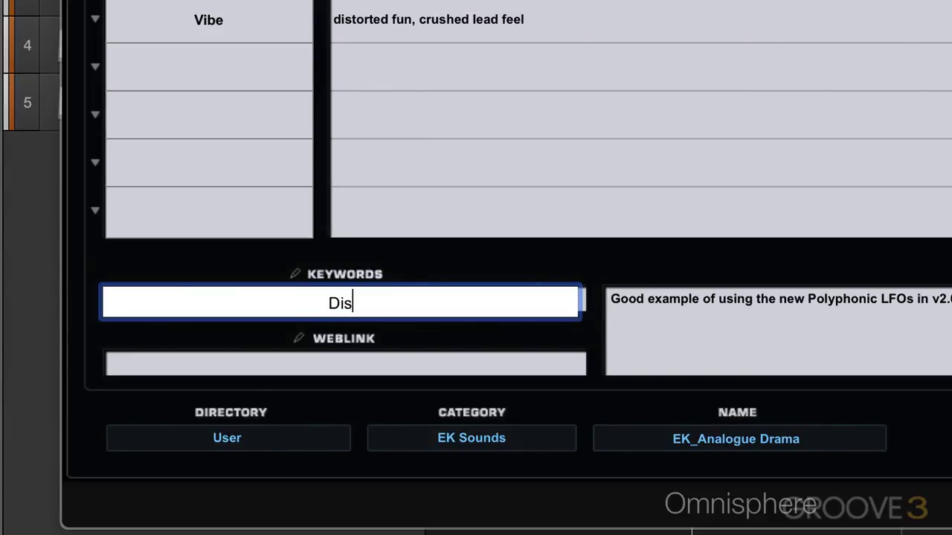
{"action": "type", "text": "torted effect"}
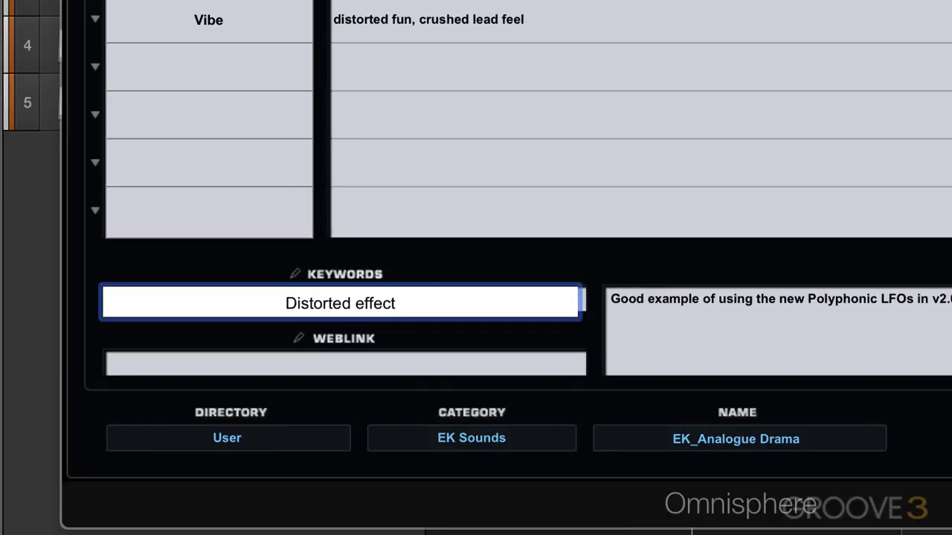
{"action": "key", "text": "Return"}
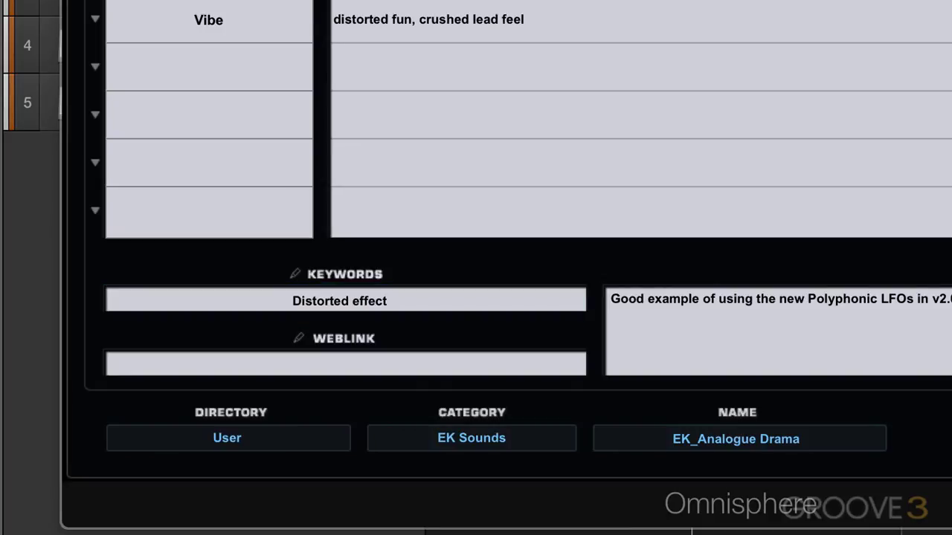
{"action": "left_click", "coordinate": [409, 296]}
{"action": "left_click", "coordinate": [413, 300]}
{"action": "type", "text": "Monday"}
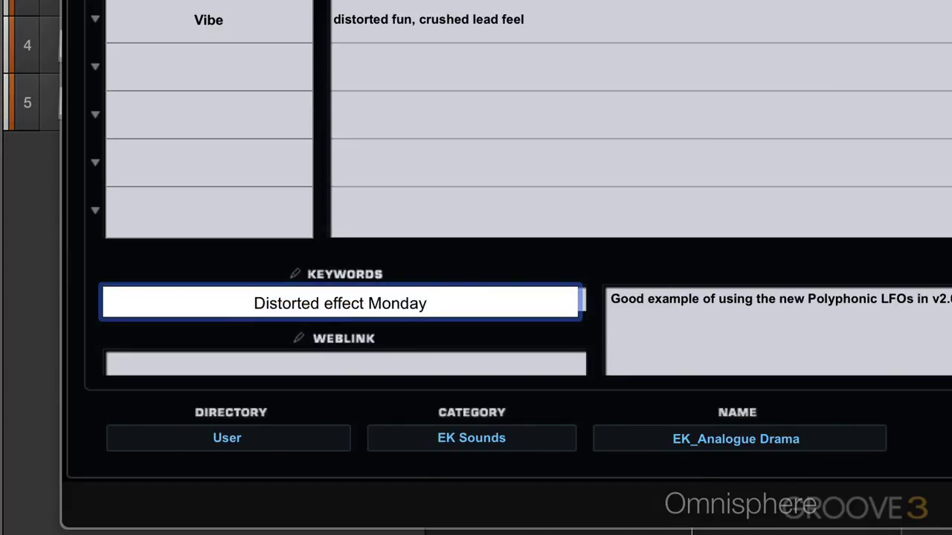
{"action": "key", "text": "Return"}
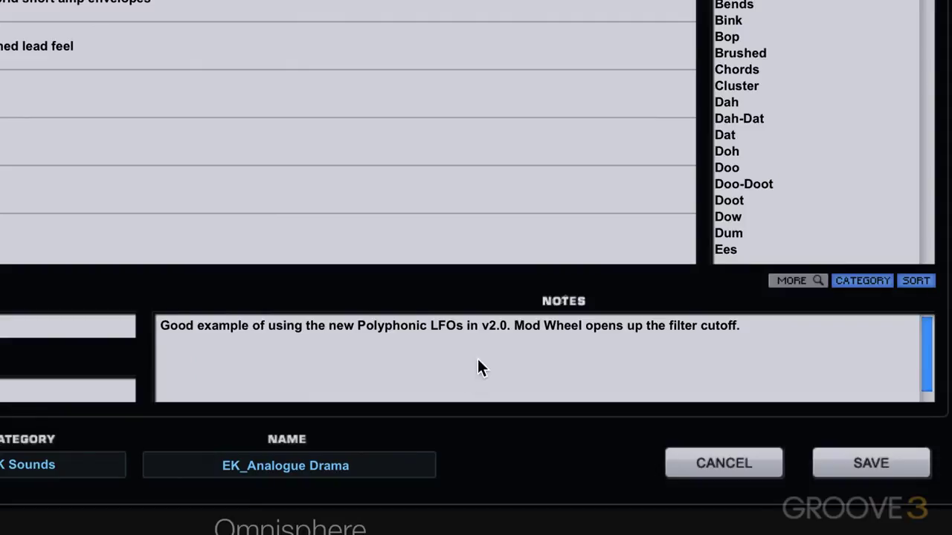
Replace the patch notes with 'I created this Monday morning for a video', fixing Monday's capitalisation.
{"action": "left_click", "coordinate": [944, 333]}
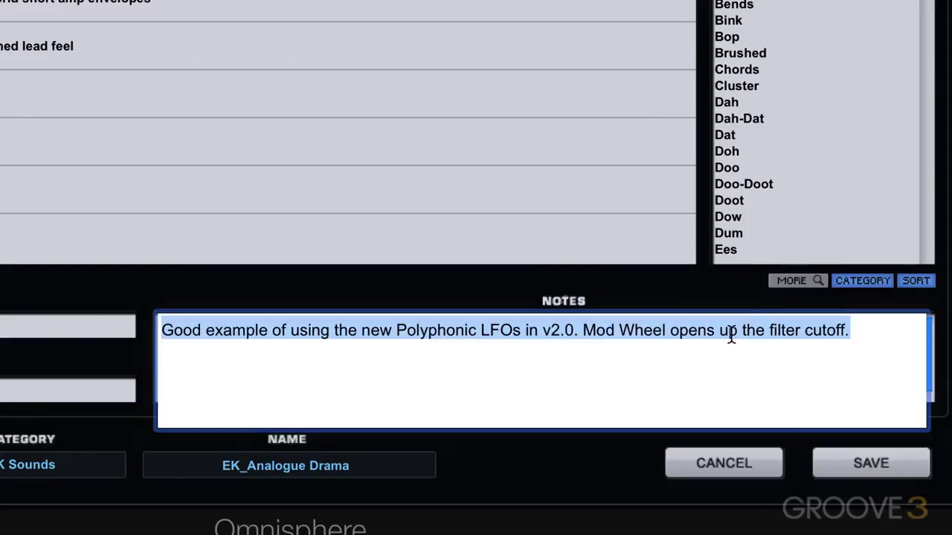
{"action": "type", "text": "I create"}
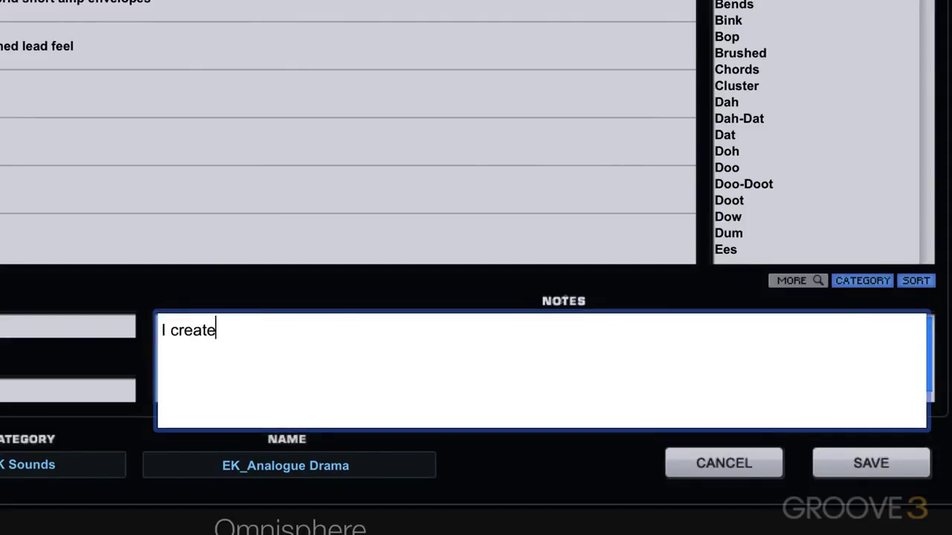
{"action": "type", "text": "d this mOnday mo"}
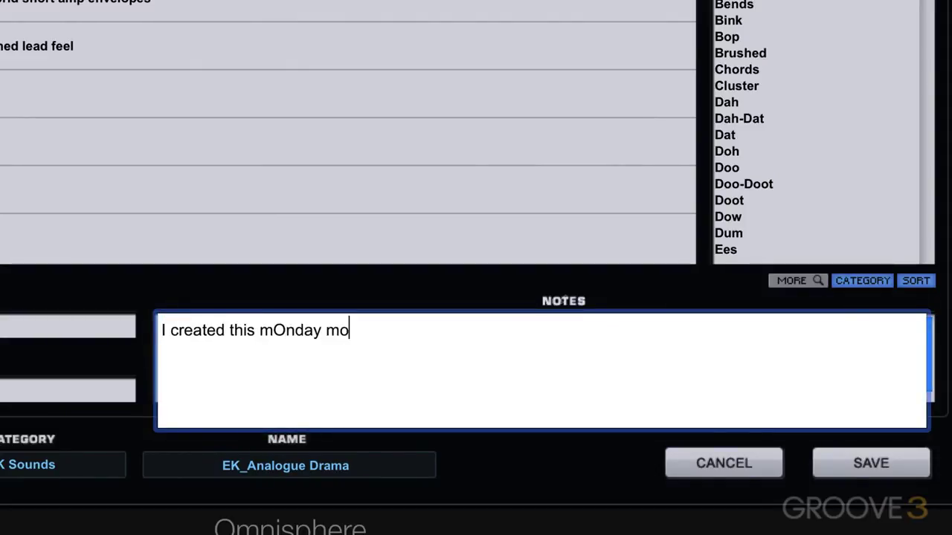
{"action": "type", "text": "rning for a"}
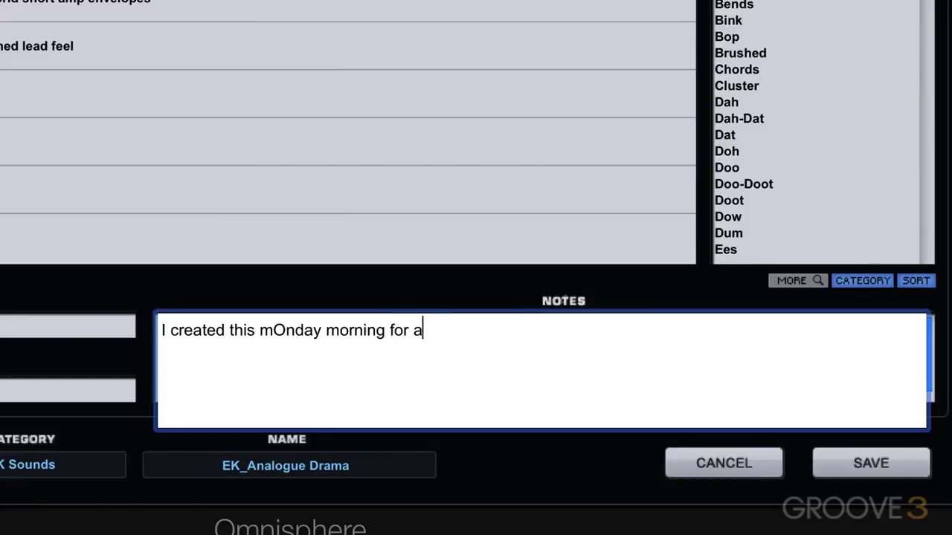
{"action": "type", "text": " video"}
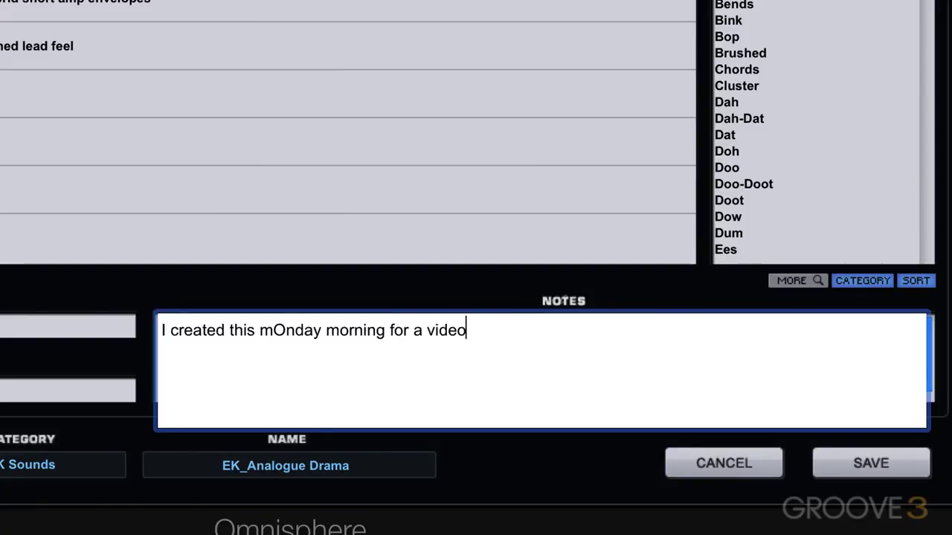
{"action": "left_click", "coordinate": [285, 330]}
{"action": "key", "text": "BackSpace"}
{"action": "key", "text": "BackSpace"}
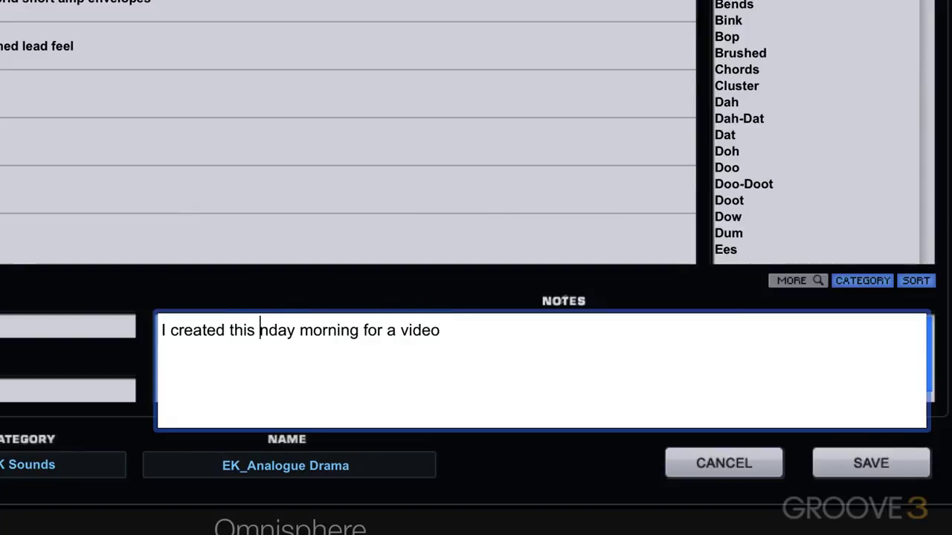
{"action": "type", "text": "Mo"}
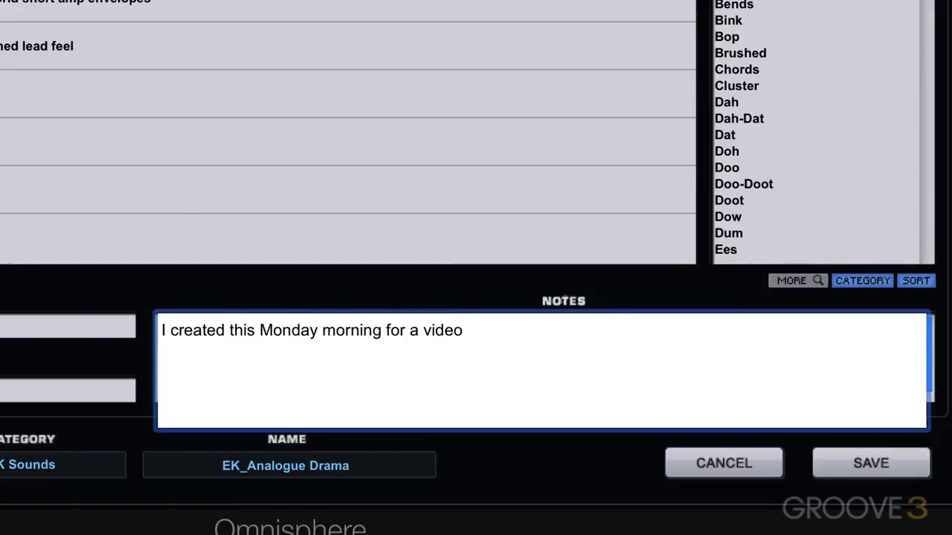
{"action": "left_click", "coordinate": [347, 372]}
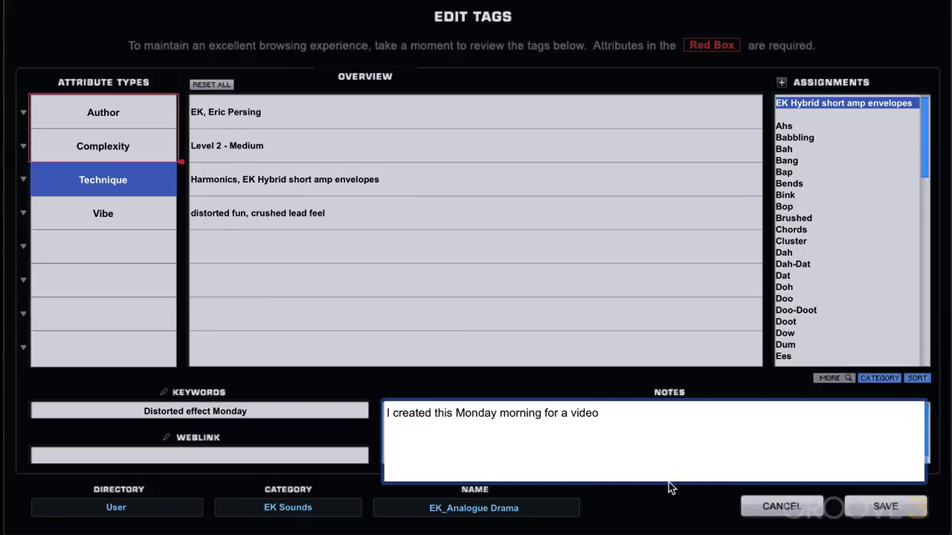
Save the tags, keywords and notes, then filter the Patch Browser to the EK Sounds category.
{"action": "left_click", "coordinate": [886, 508]}
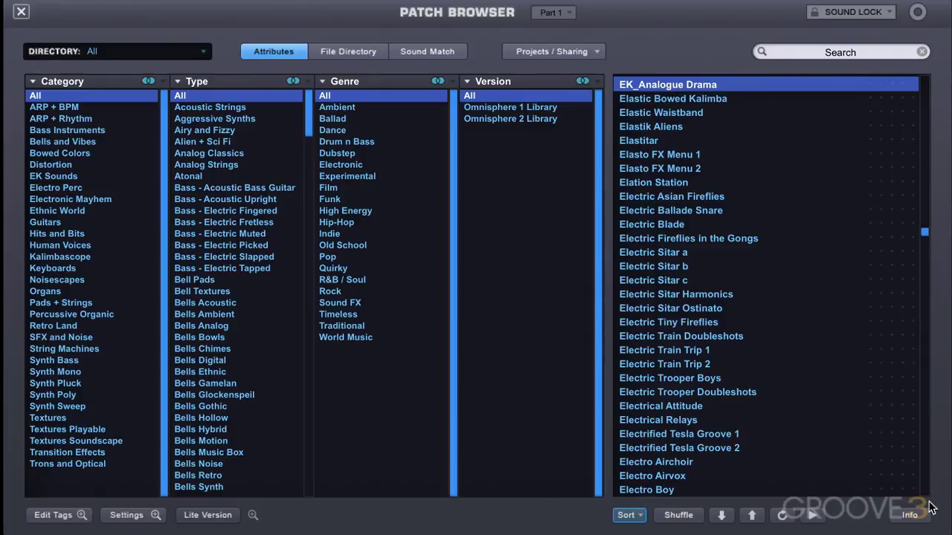
{"action": "left_click", "coordinate": [910, 515]}
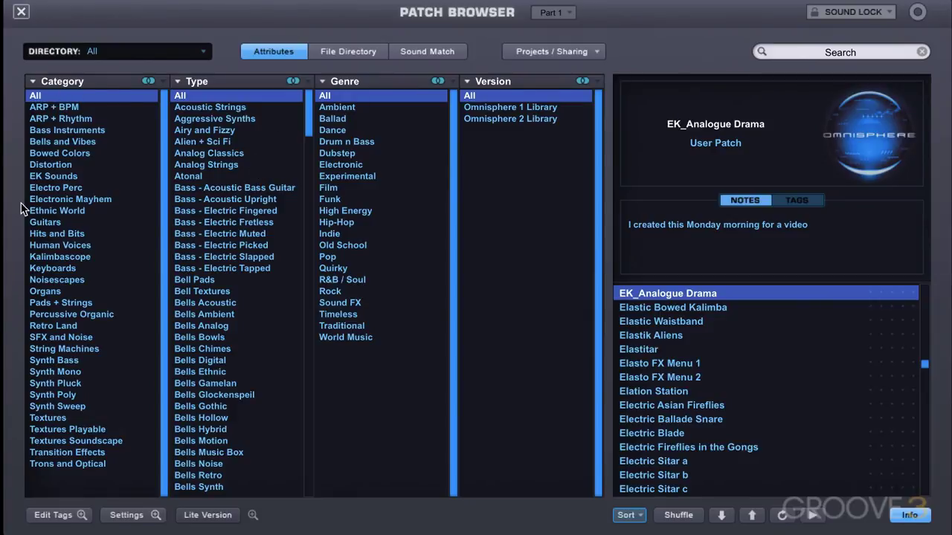
{"action": "left_click", "coordinate": [56, 180]}
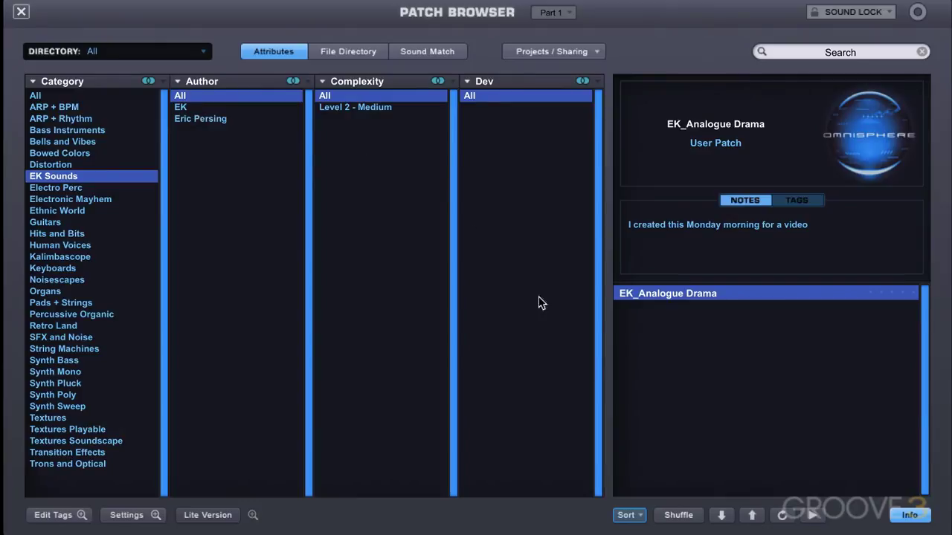
{"action": "left_click", "coordinate": [909, 516]}
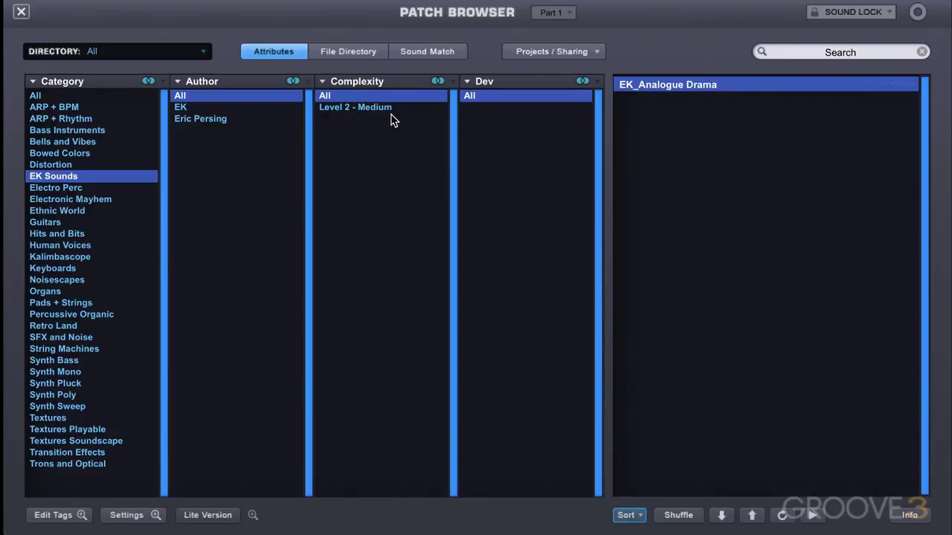
Switch the Dev column to Vibe and show the patch's saved tags in the Info panel.
{"action": "left_click", "coordinate": [523, 80]}
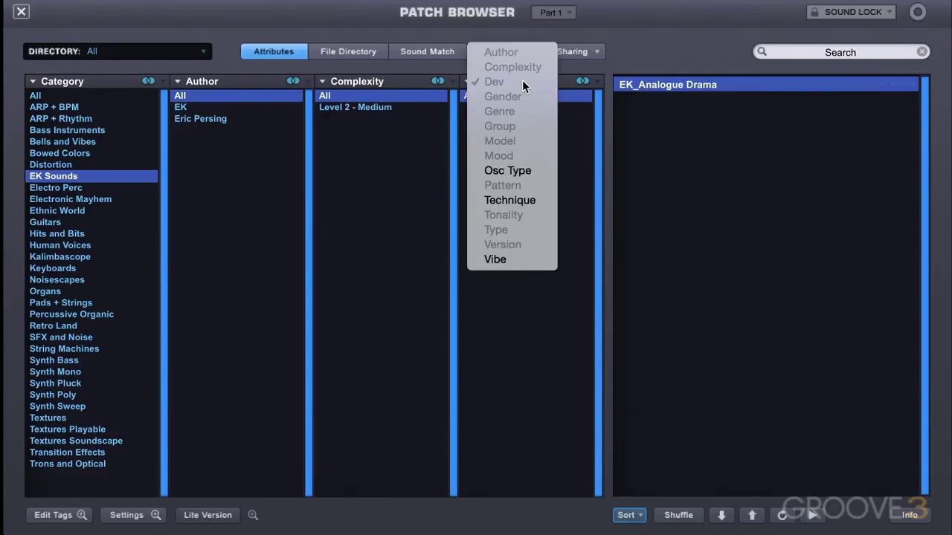
{"action": "left_click", "coordinate": [503, 265]}
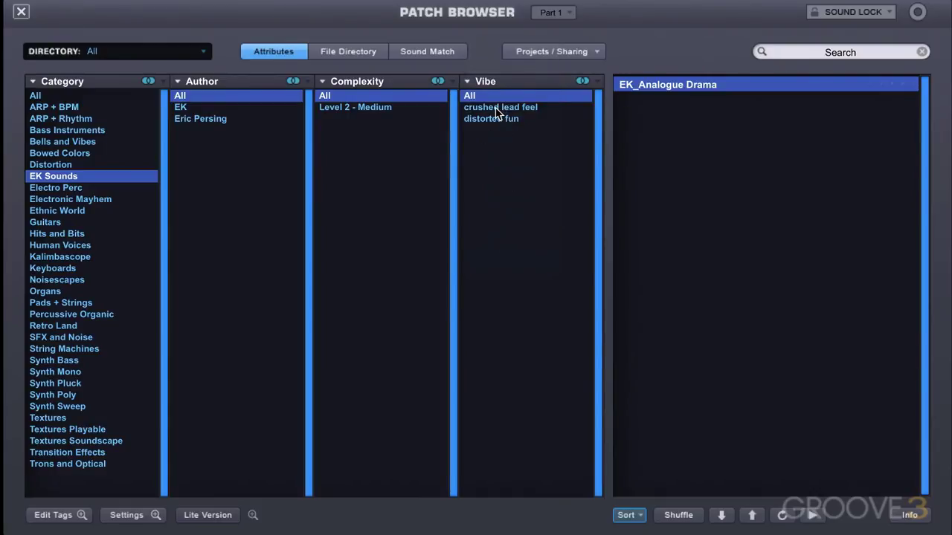
{"action": "left_click", "coordinate": [910, 516]}
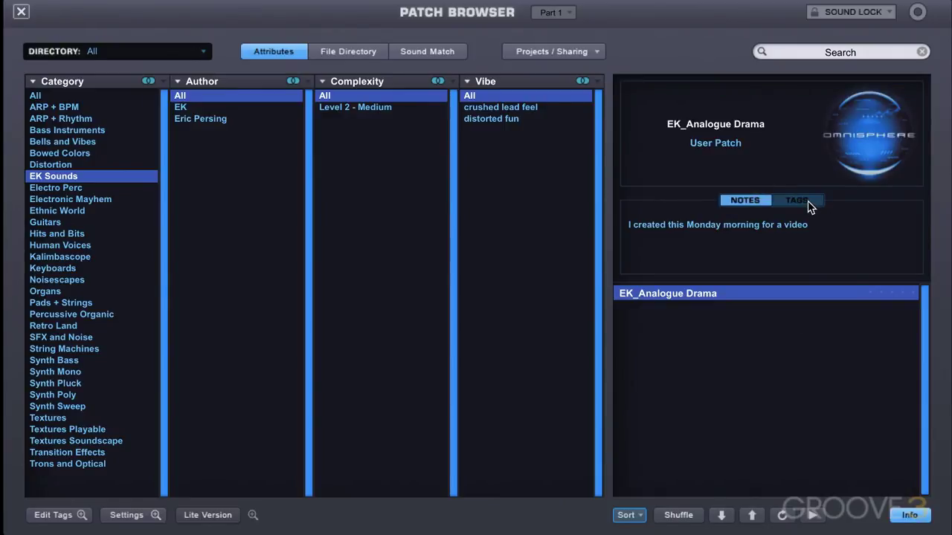
{"action": "left_click", "coordinate": [808, 204]}
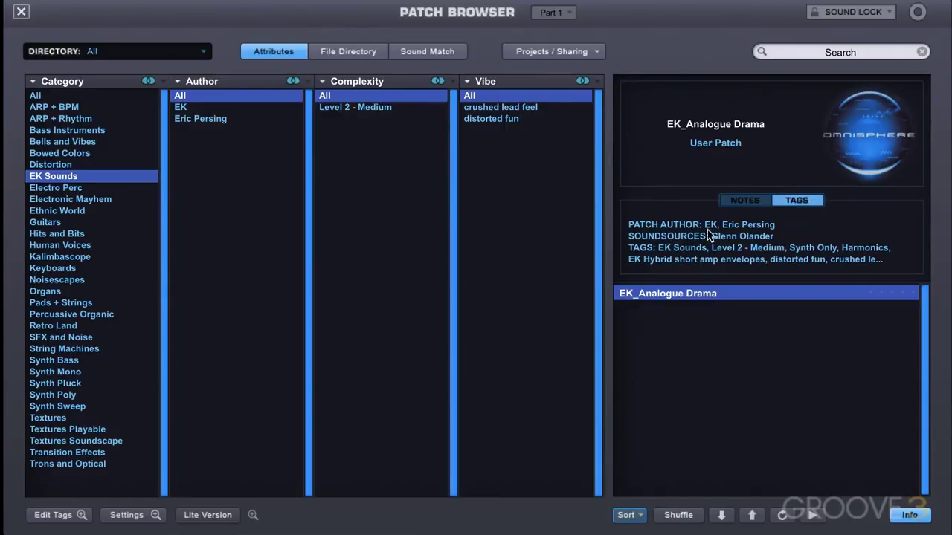